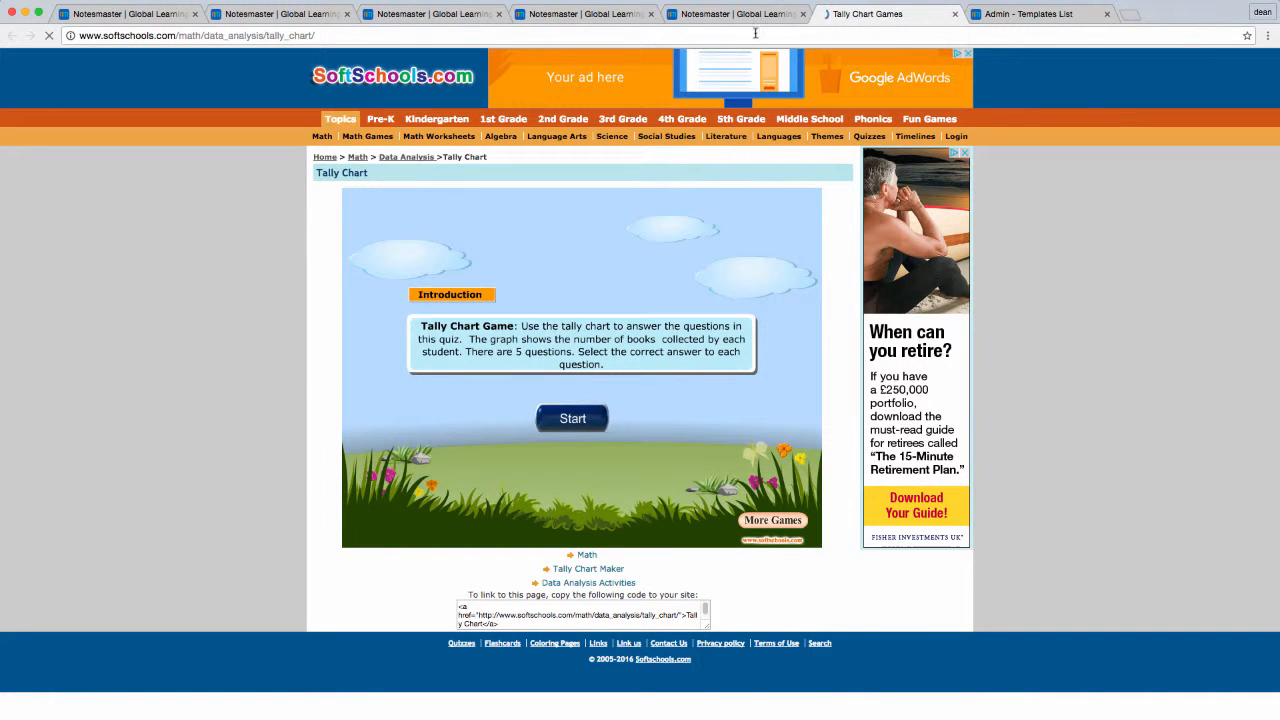
Step: Return to the Notesmaster tallies resource, close it, and open "Make and use tally charts" from the Data Collection list
left_click(730, 14)
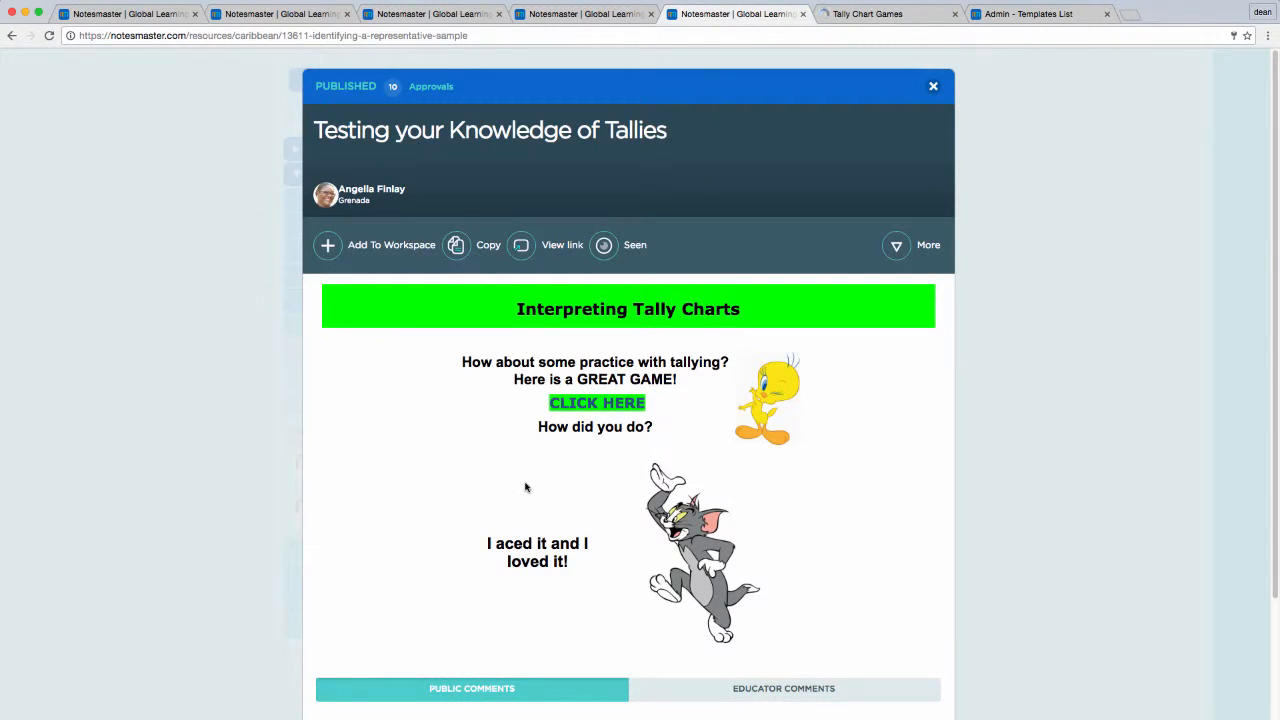
left_click(219, 414)
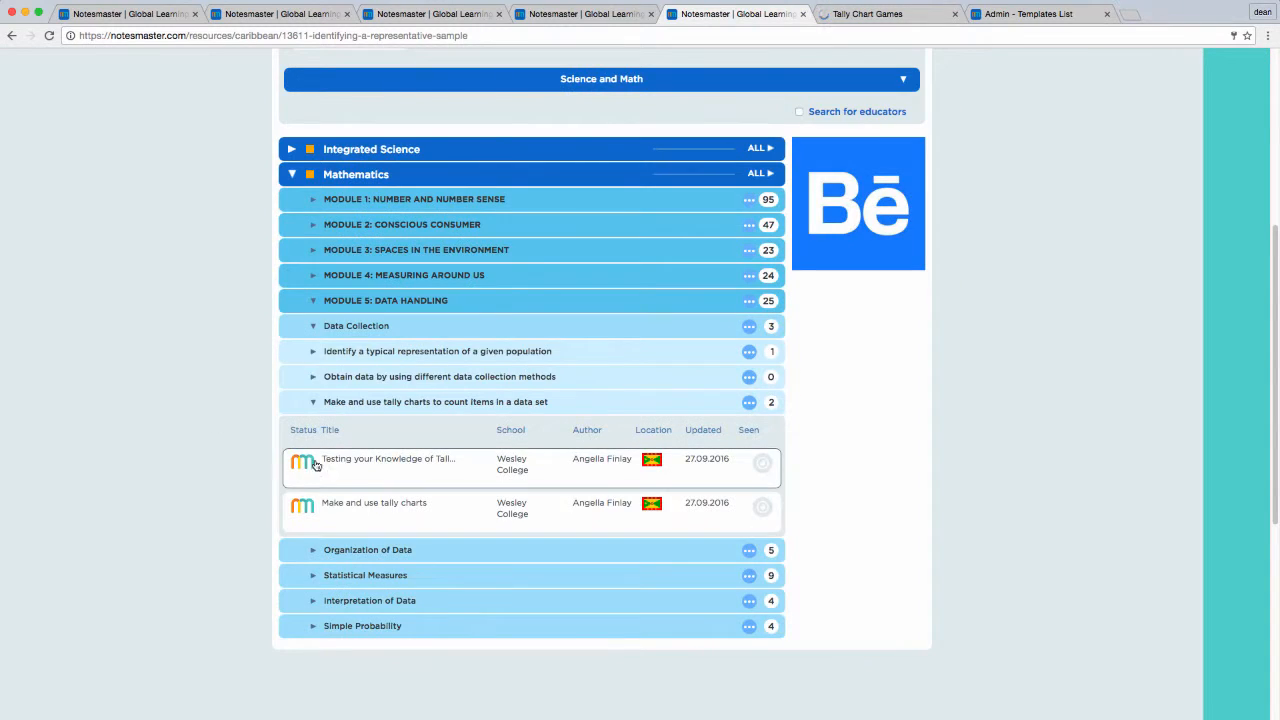
left_click(366, 510)
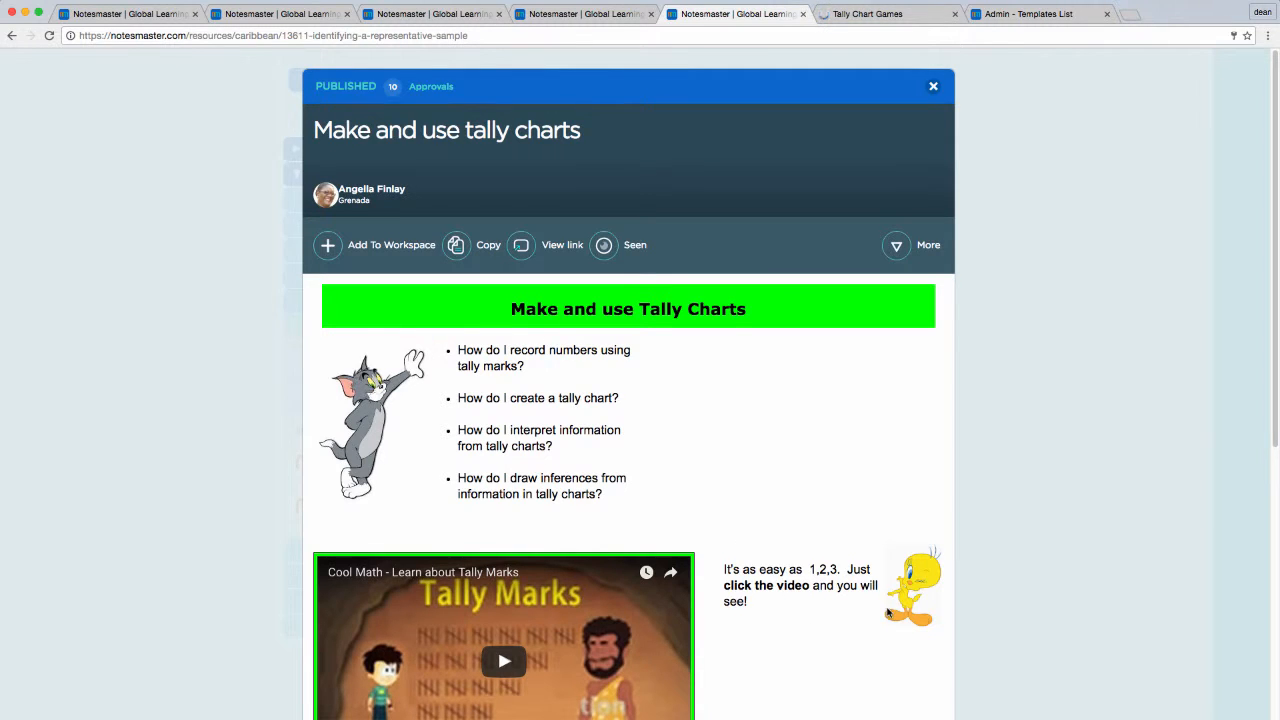
Step: Play the embedded "Cool Math - Learn about Tally Marks" video, look through the rest of the resource, and pause the video
scroll(890, 612, "down", 2)
scroll(817, 530, "down", 1)
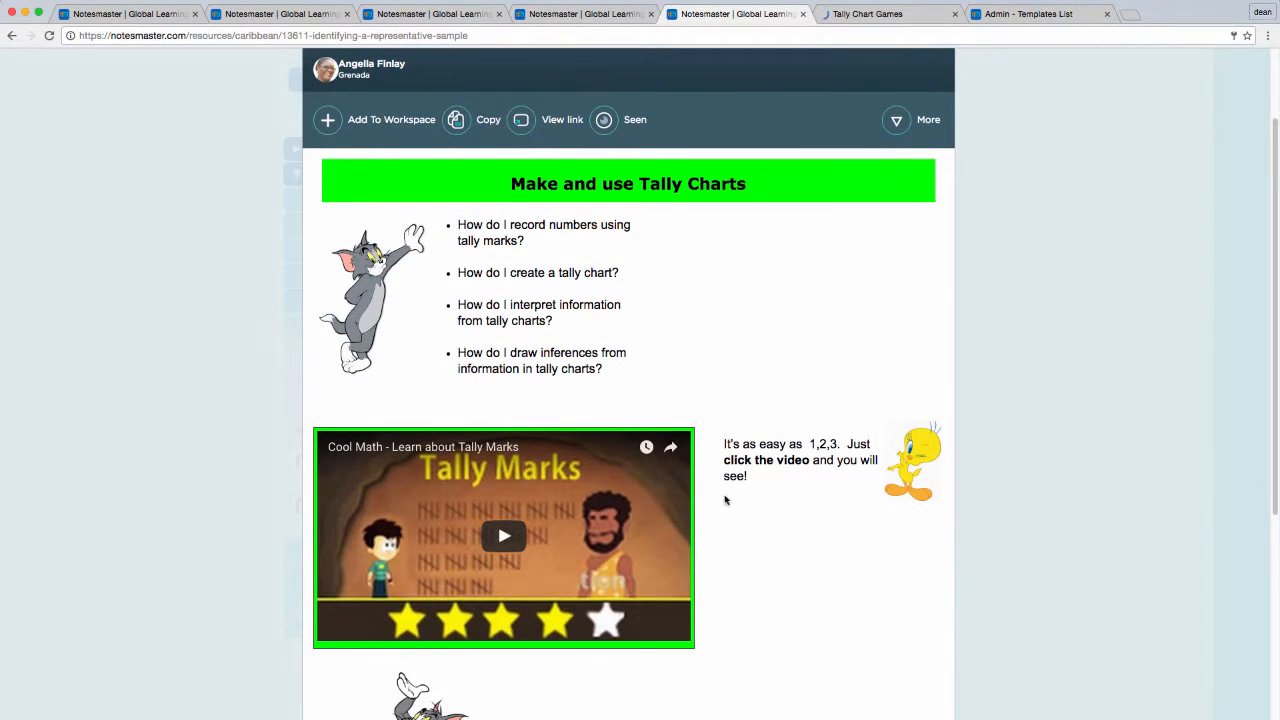
left_click(506, 537)
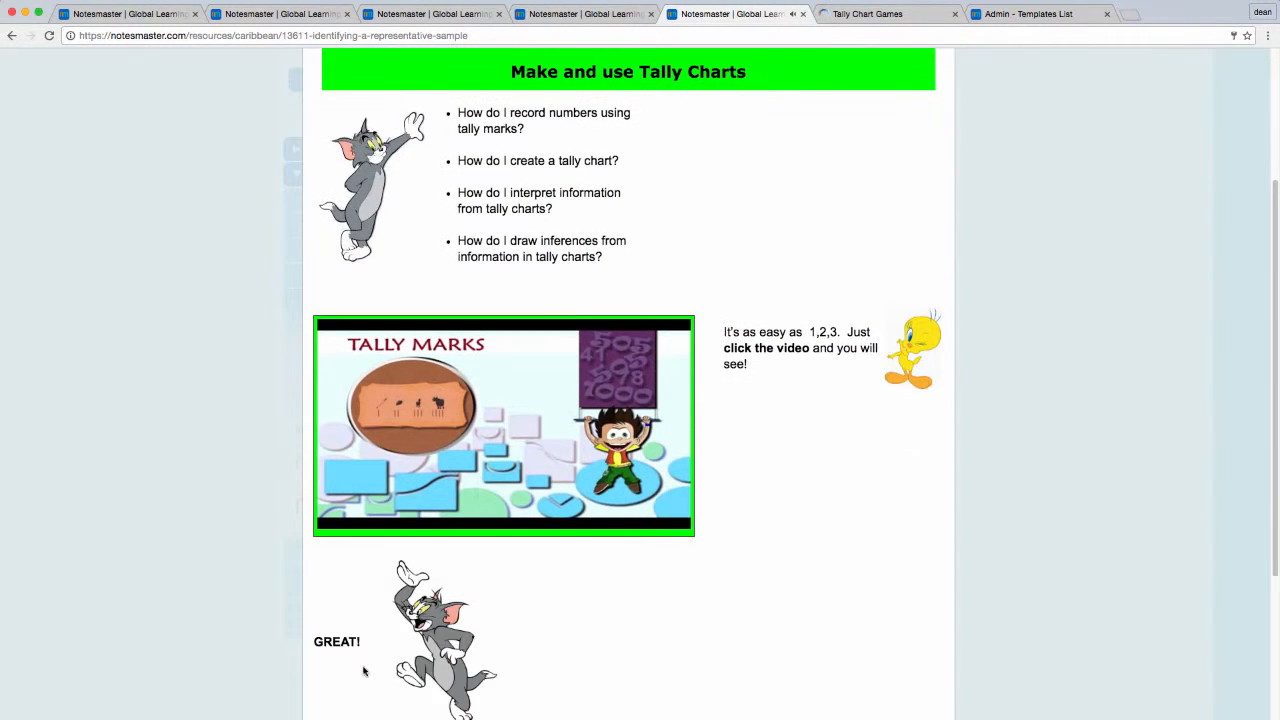
scroll(360, 671, "down", 2)
scroll(371, 664, "down", 1)
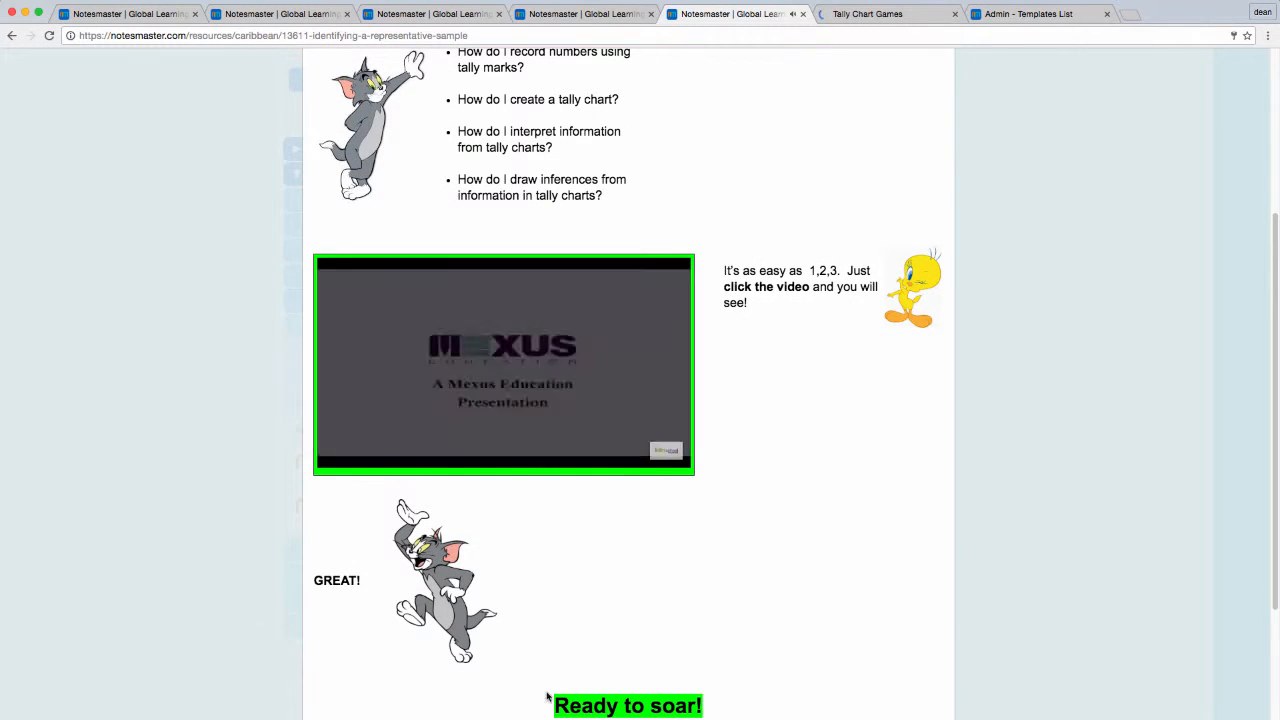
scroll(554, 680, "up", 2)
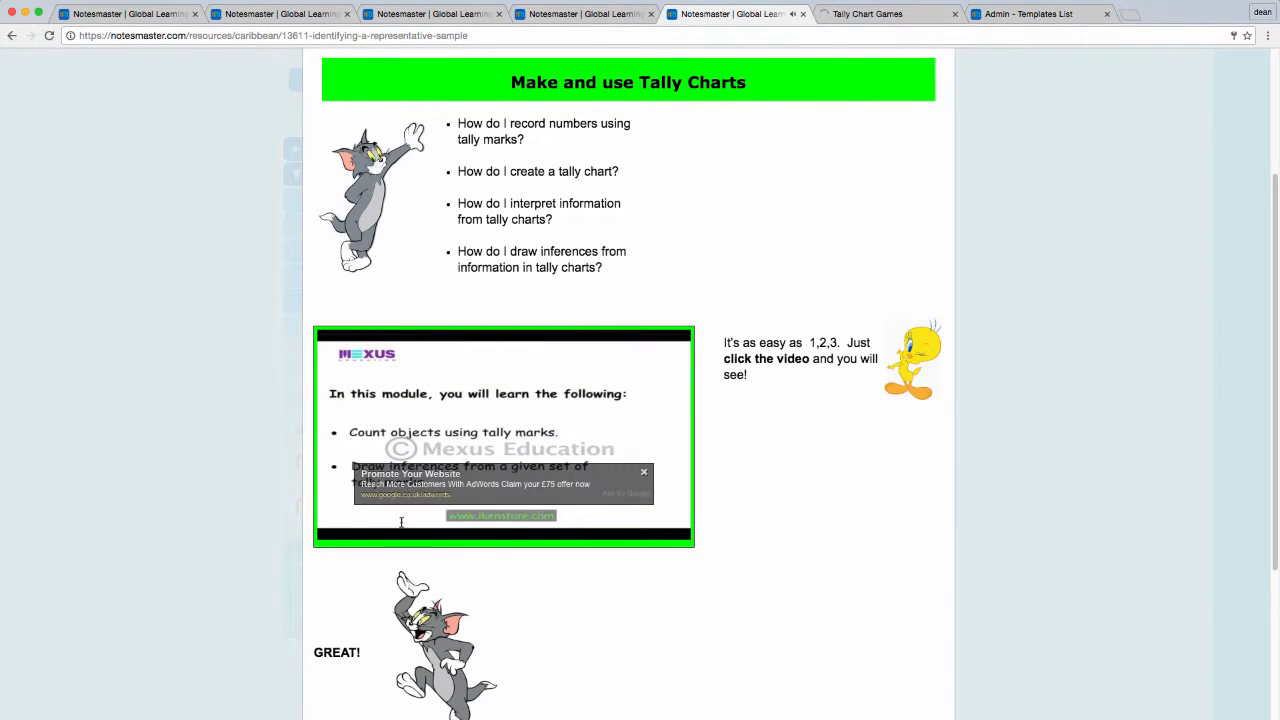
mouse_move(328, 482)
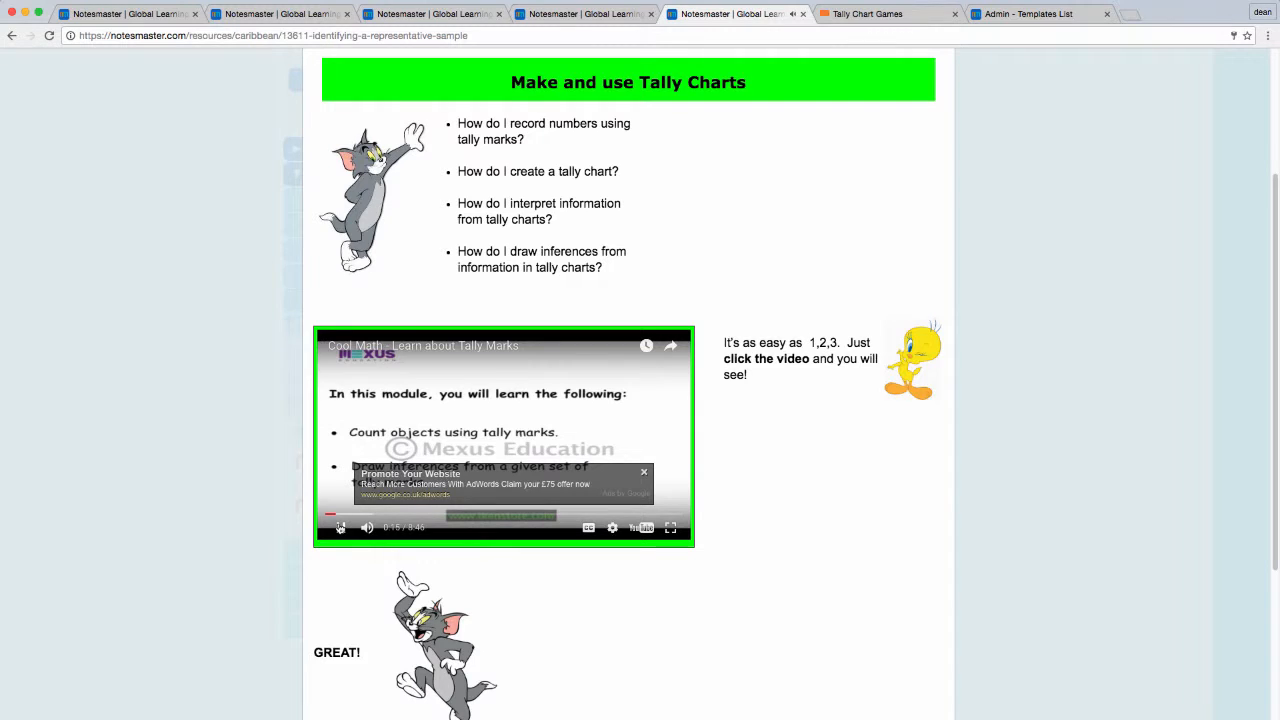
scroll(678, 268, "up", 3)
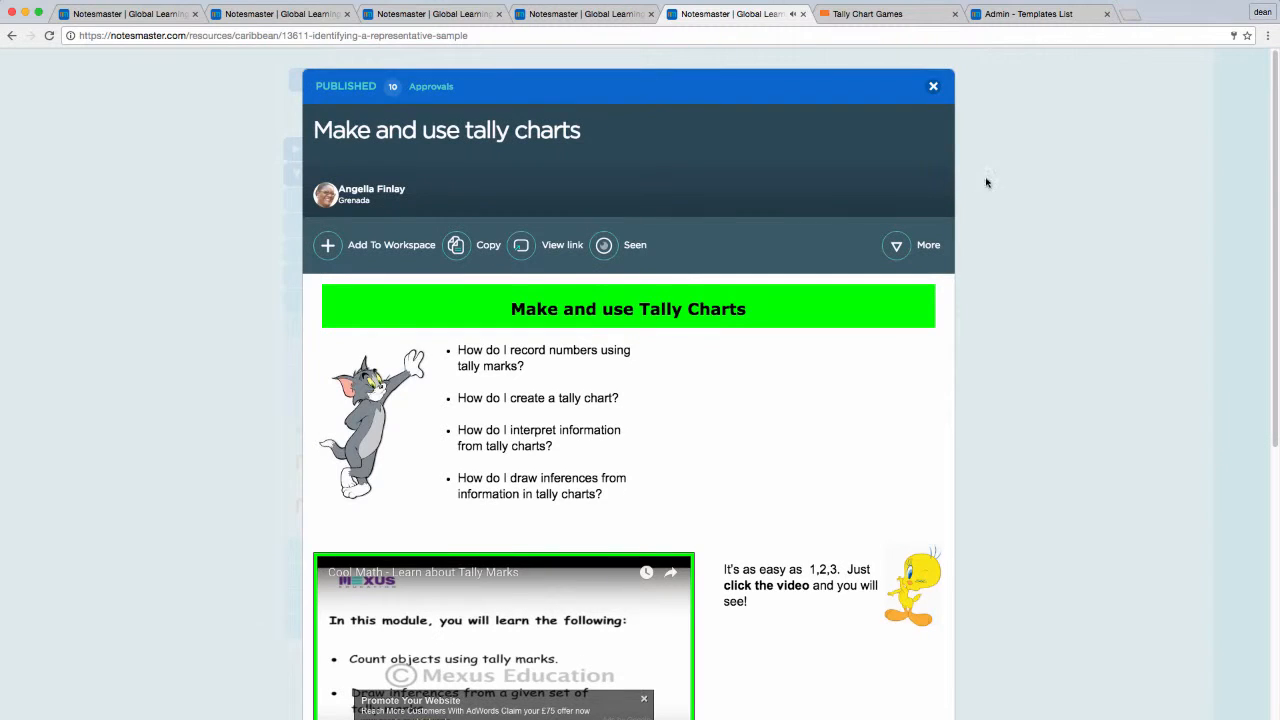
Step: Switch to the Namibia resource "Write the transactions from the General Journal" and close it to return to the syllabus list
left_click(405, 15)
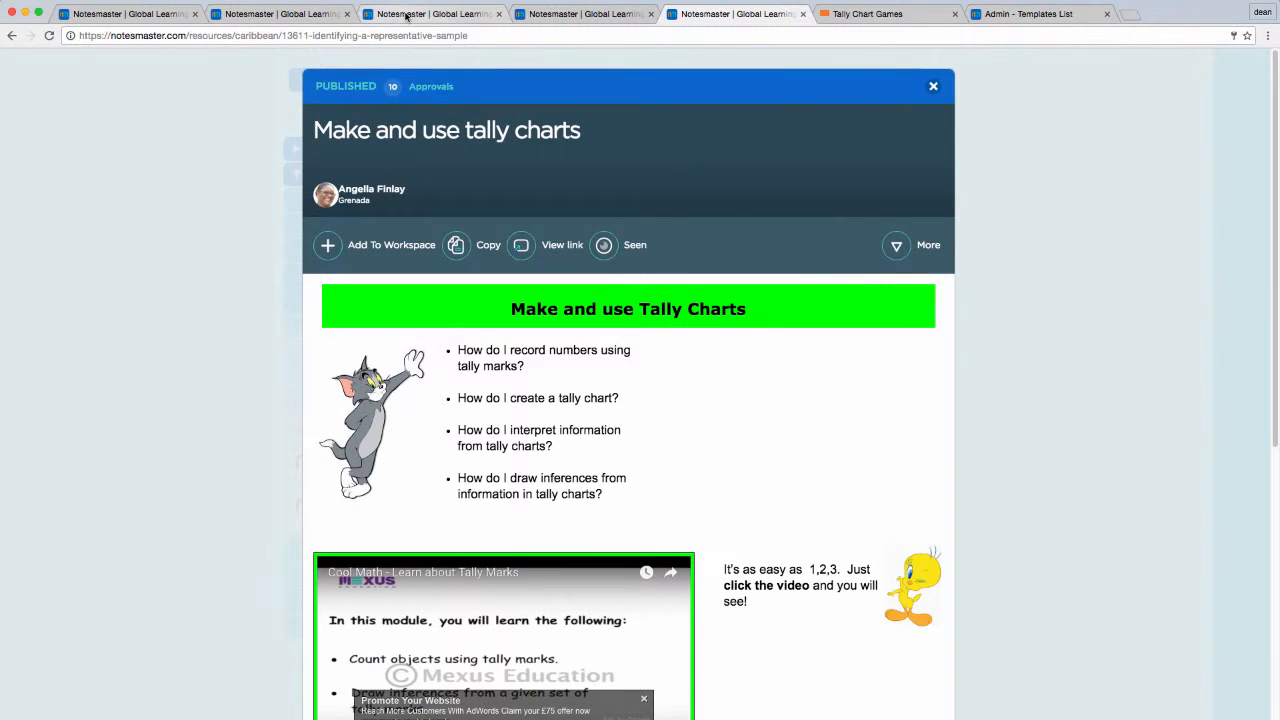
scroll(441, 90, "up", 4)
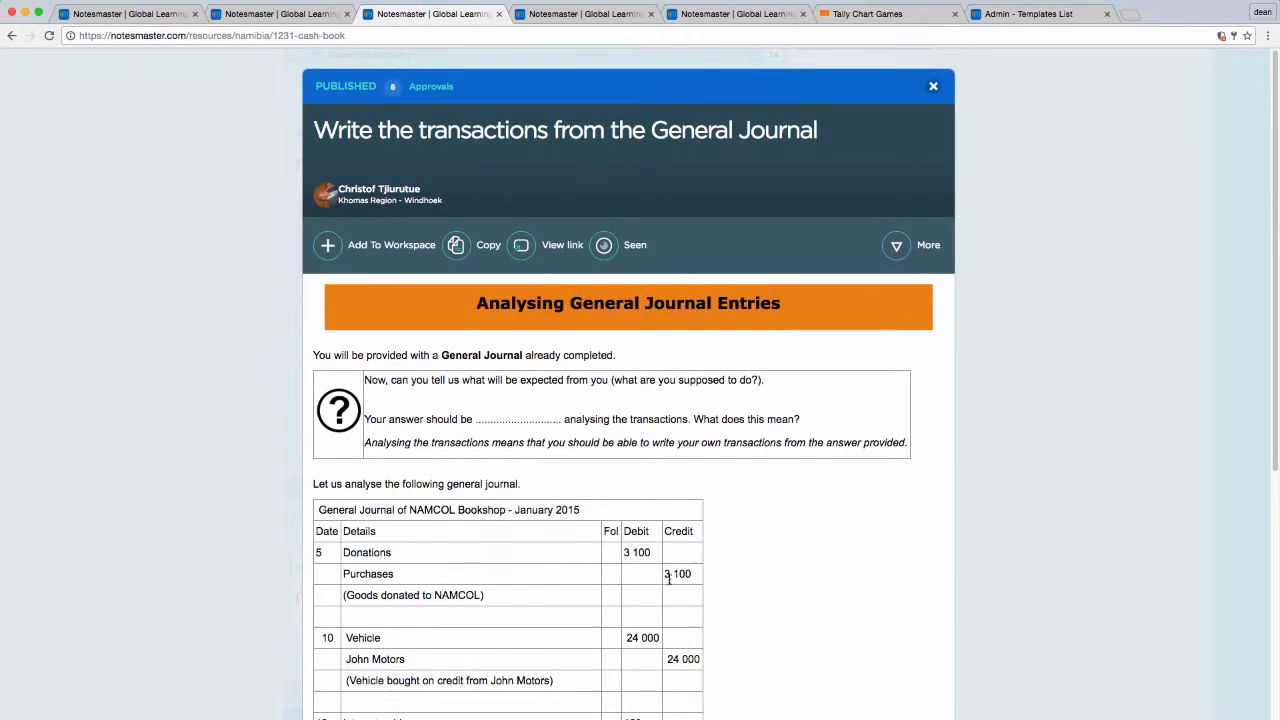
scroll(655, 555, "down", 1)
left_click(203, 502)
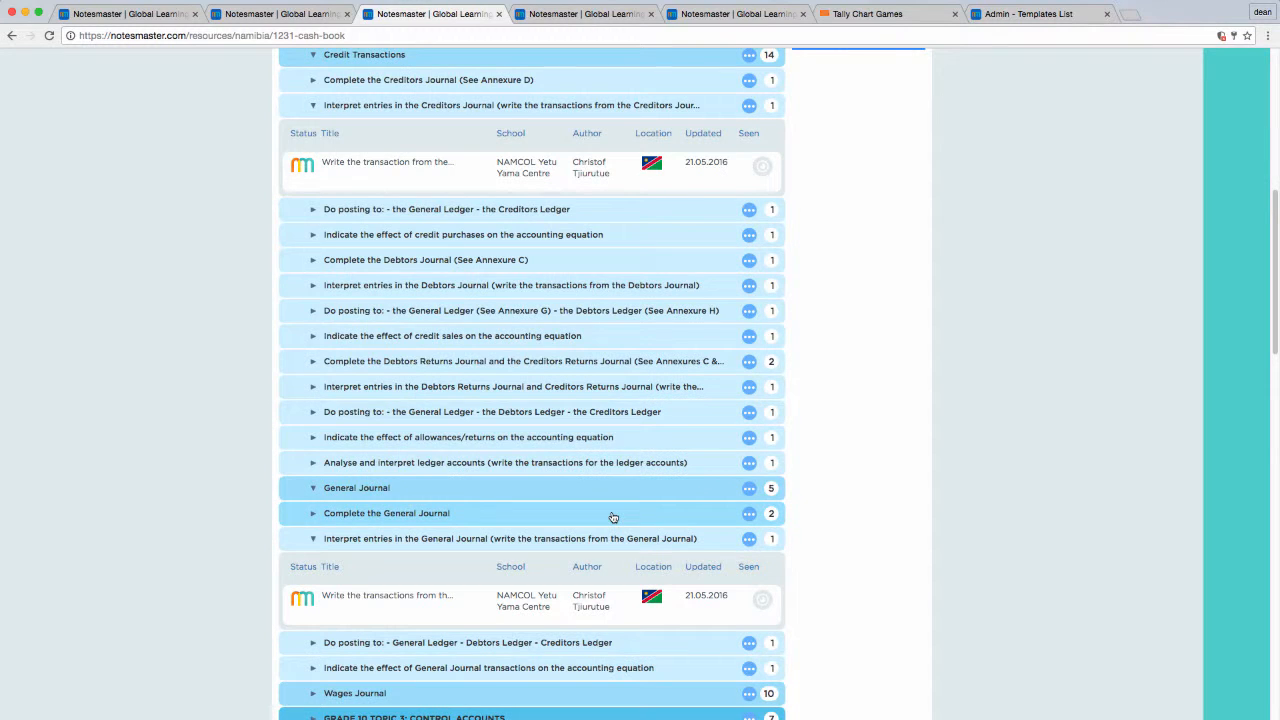
Step: Collapse Accounting Topic 4 and open the Cash Book resource from Cash Transactions under Grade 10 Topic 2: Recording of Transactions
scroll(605, 505, "up", 5)
left_click(452, 294)
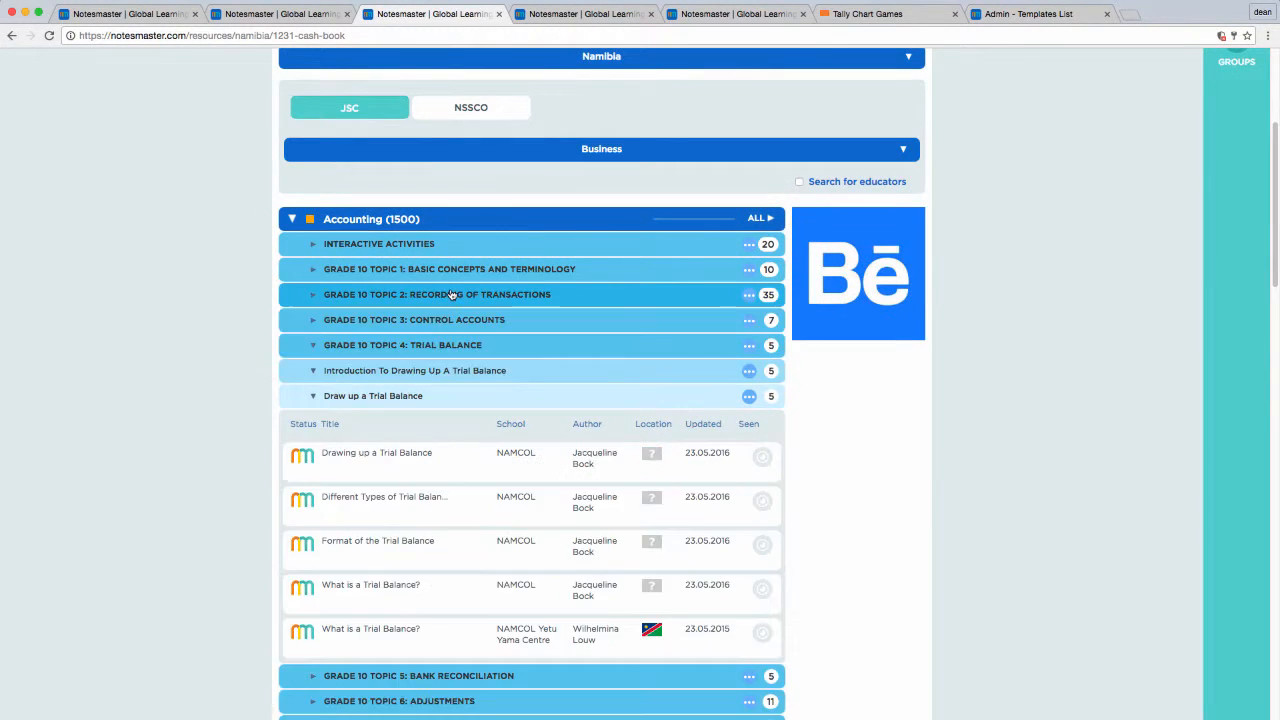
left_click(435, 346)
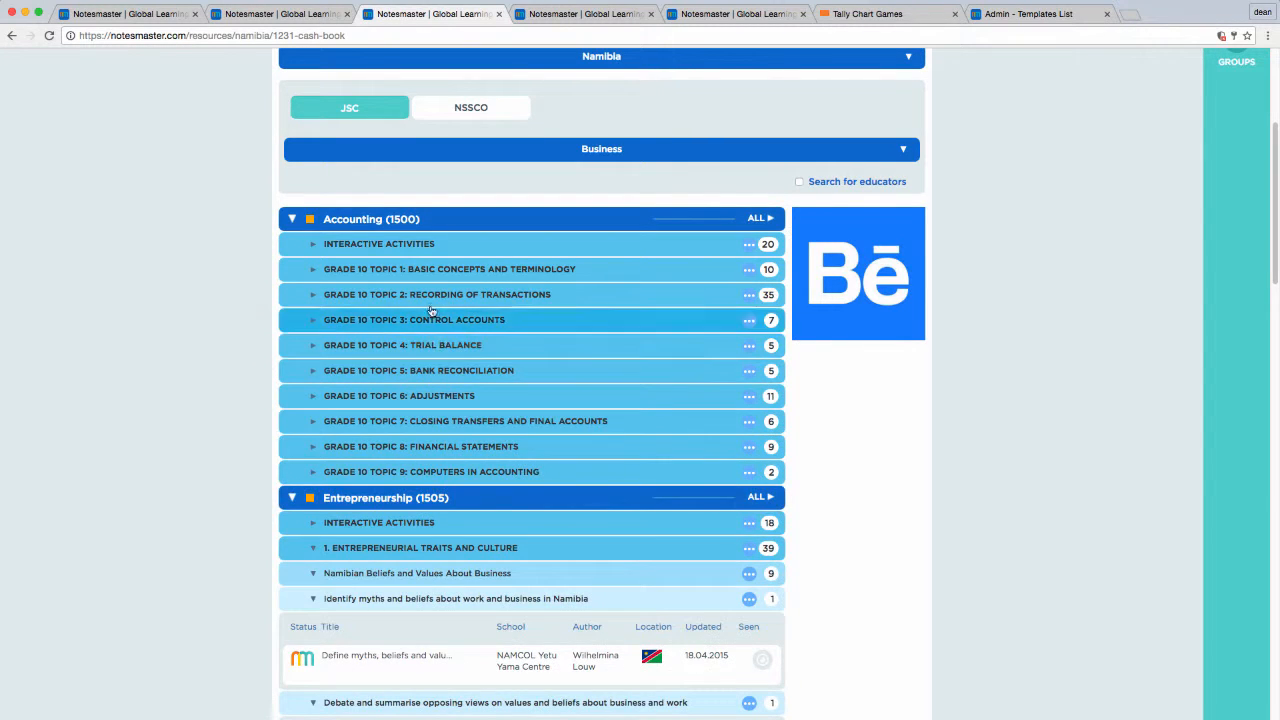
left_click(432, 297)
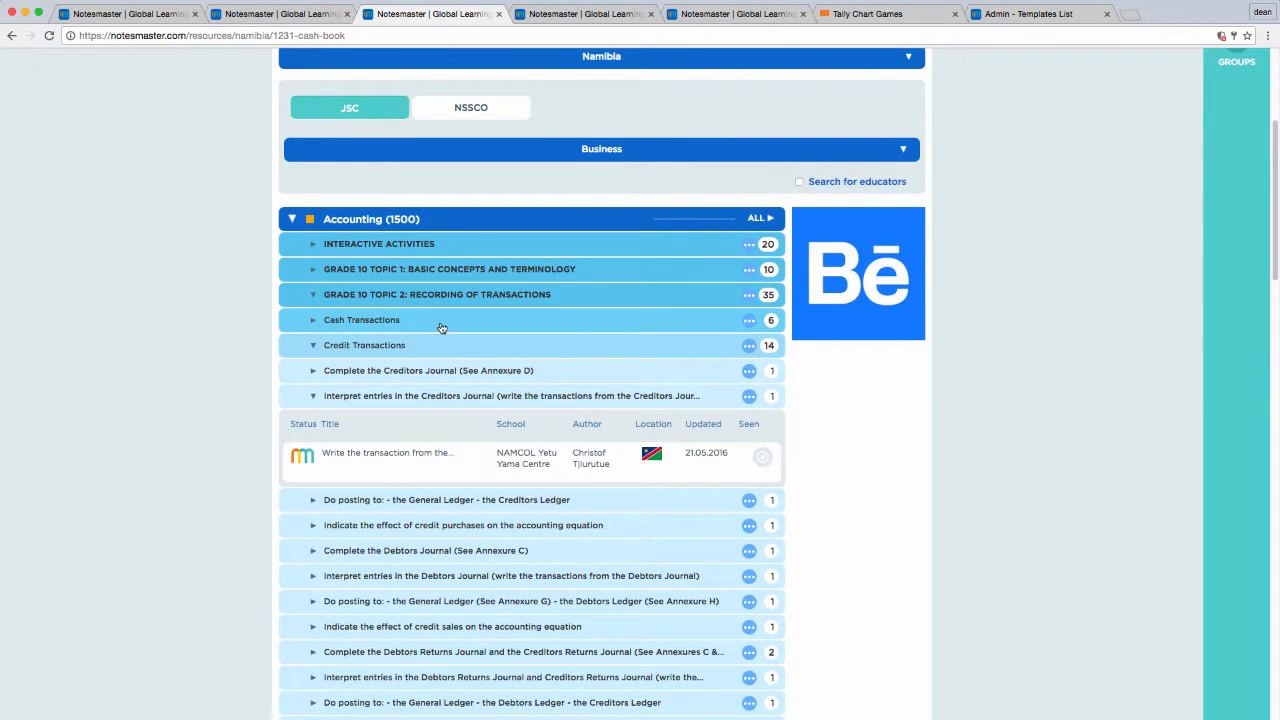
left_click(441, 326)
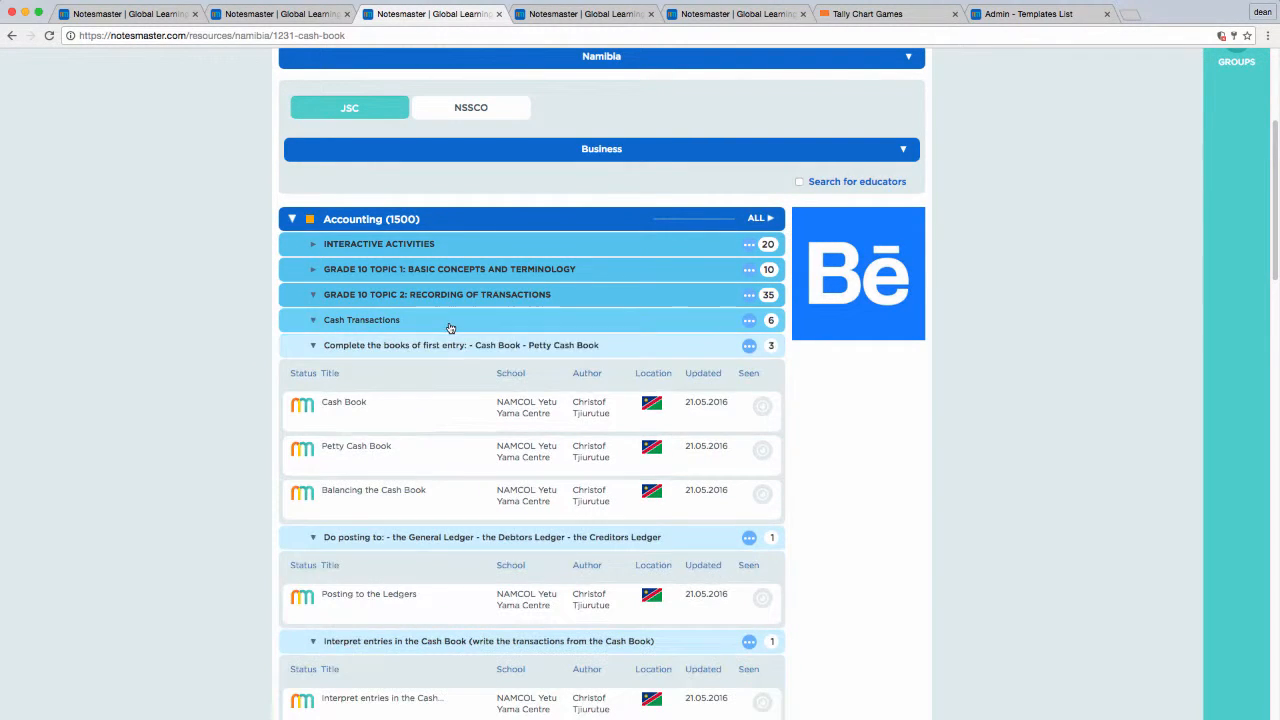
left_click(583, 386)
Step: Open the Investopedia source link cited in the Cash Book definition and return to the Cash Book resource
scroll(360, 495, "down", 1)
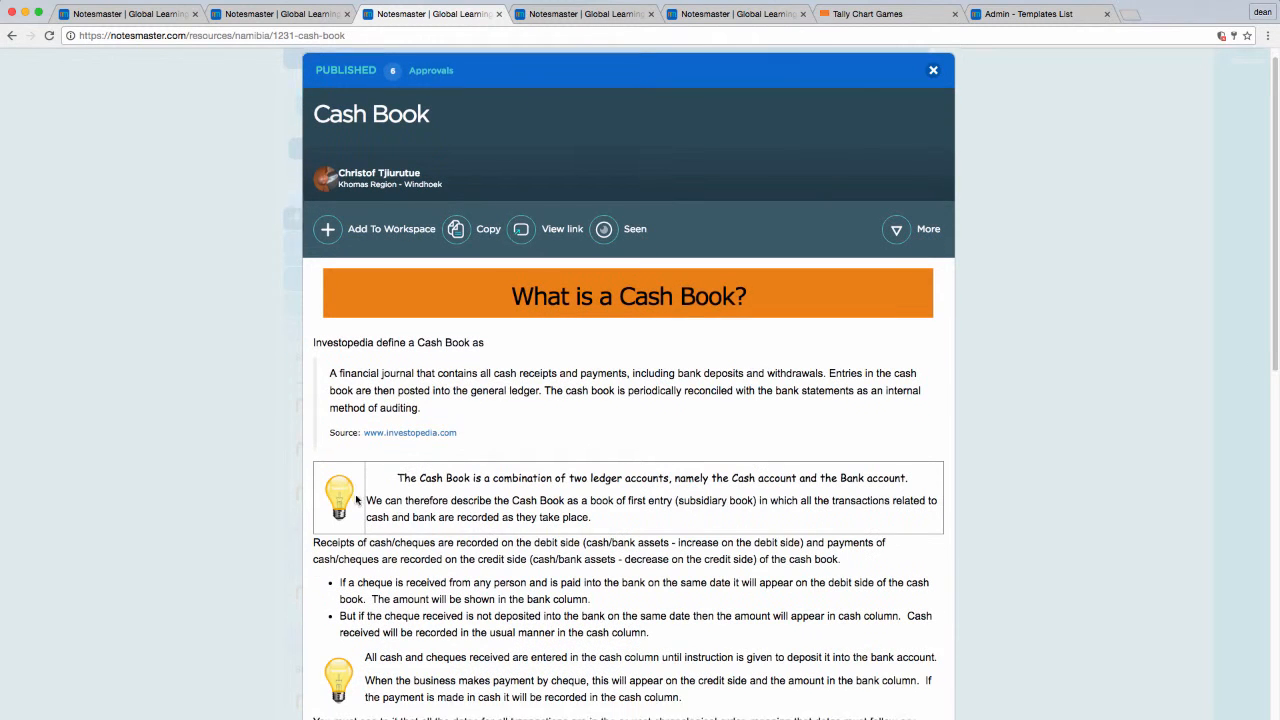
scroll(356, 500, "down", 1)
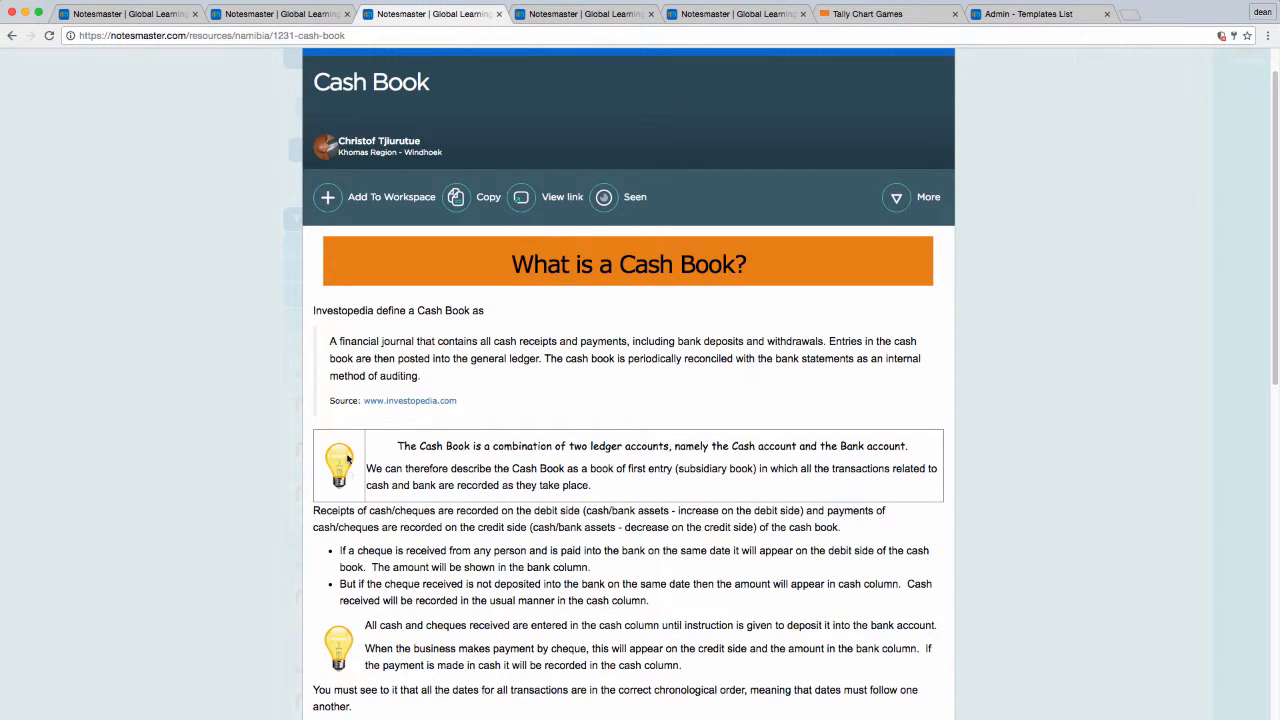
left_click(406, 401)
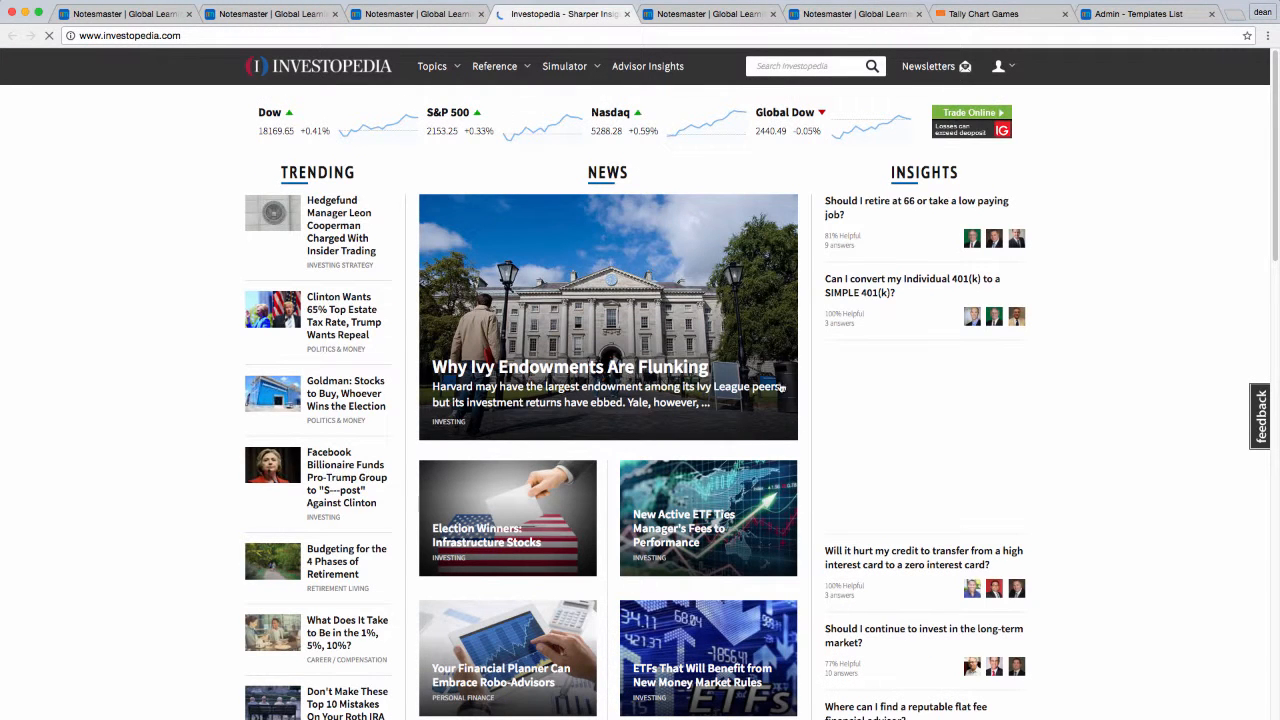
left_click(428, 14)
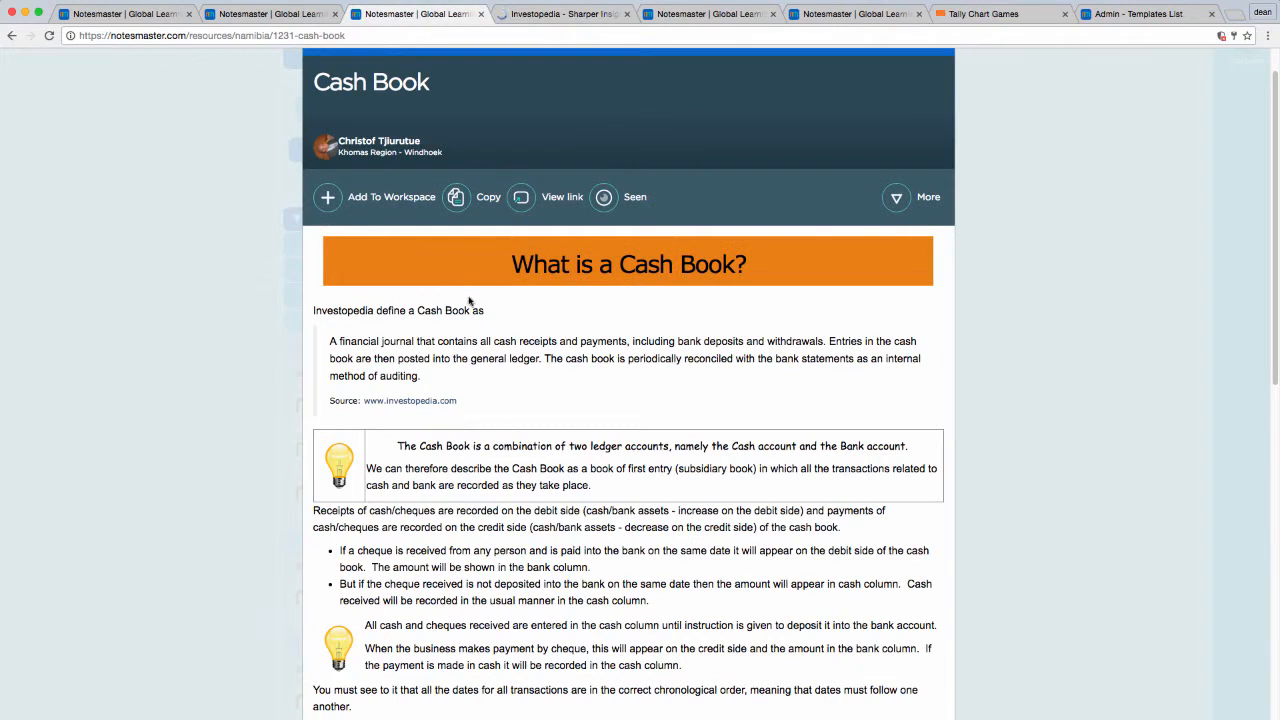
Step: Examine the Cash Book resource's explanatory text, Types of Cash Book videos, and Cash Book transactions diagram
scroll(430, 296, "down", 3)
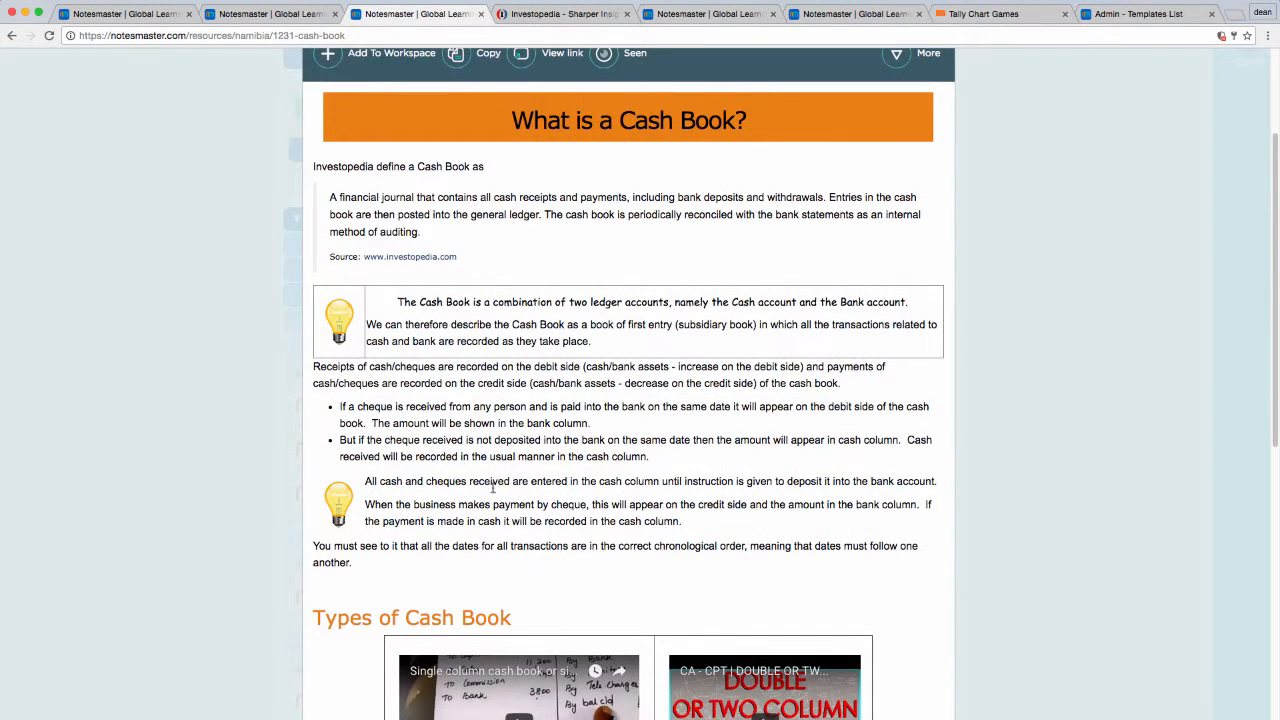
scroll(553, 451, "down", 2)
scroll(553, 451, "down", 5)
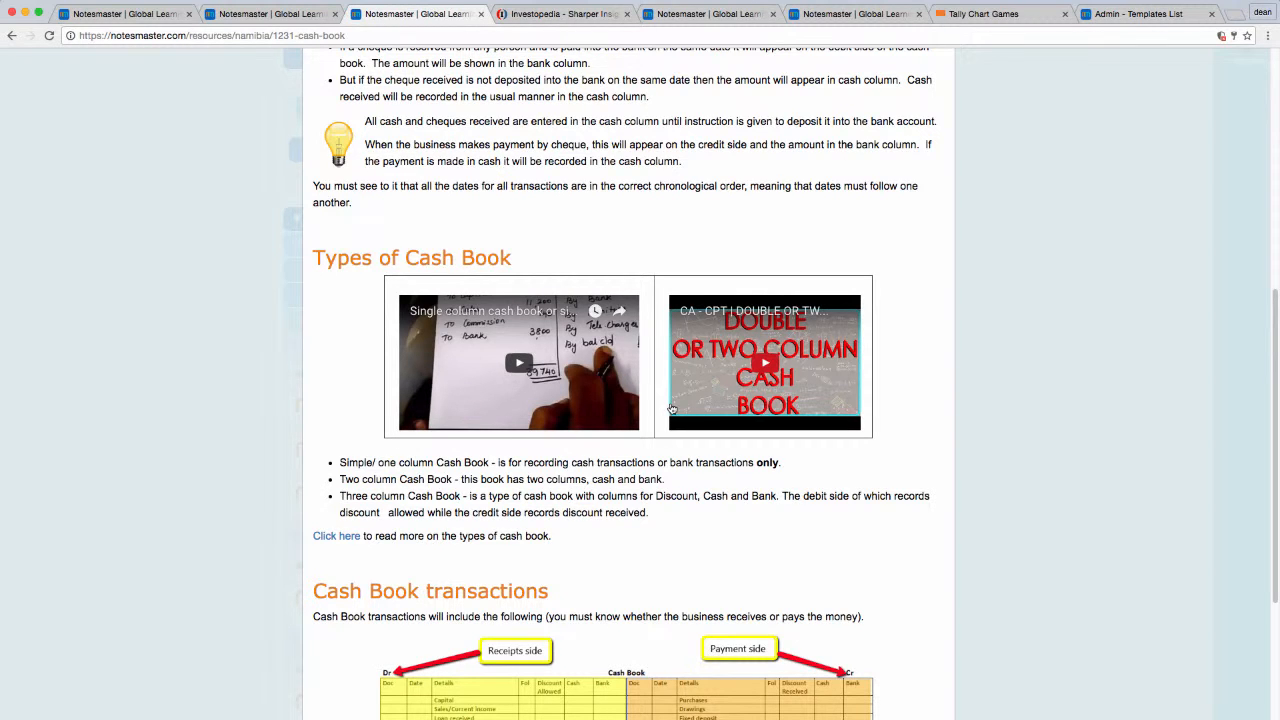
scroll(495, 330, "down", 5)
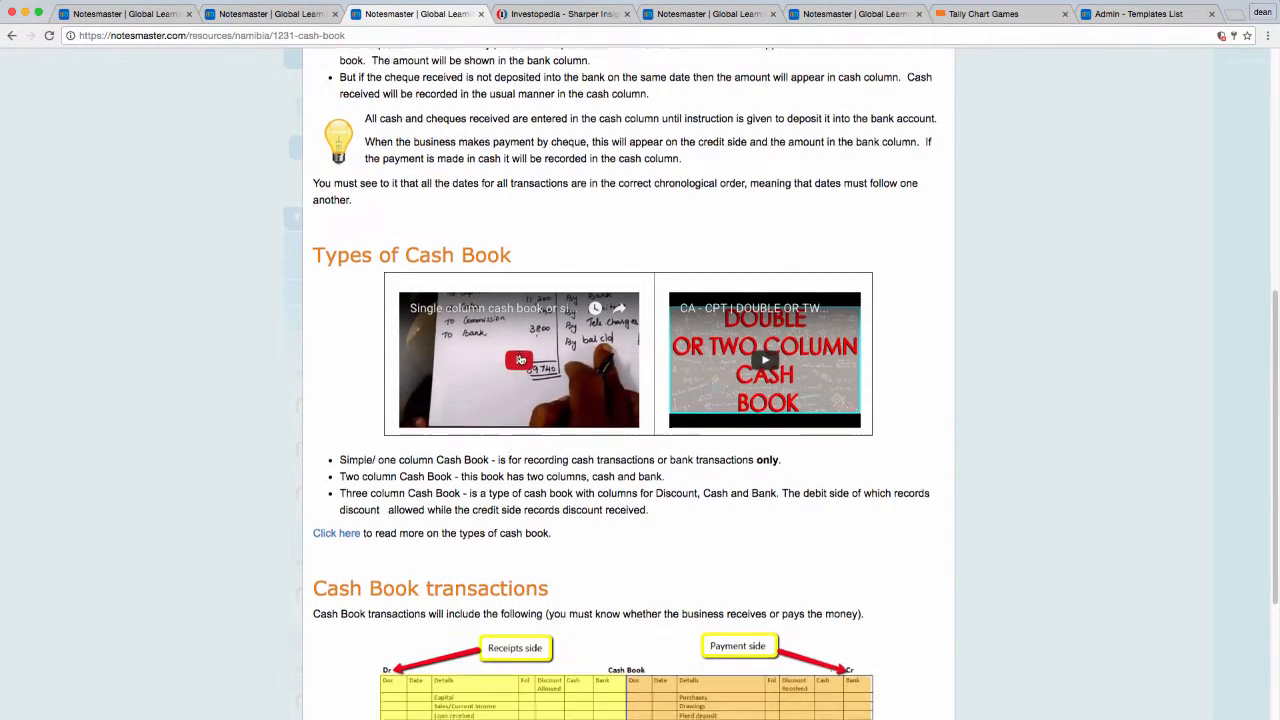
scroll(485, 317, "down", 1)
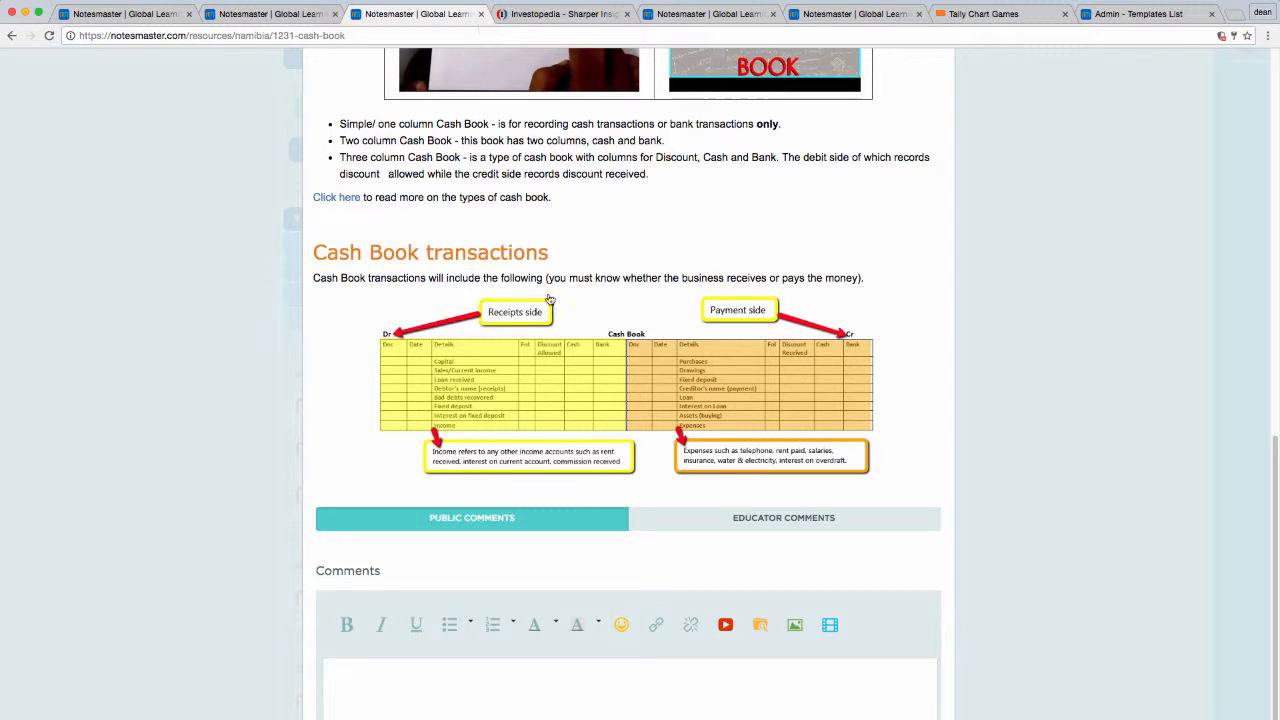
scroll(549, 299, "up", 1)
scroll(549, 299, "up", 4)
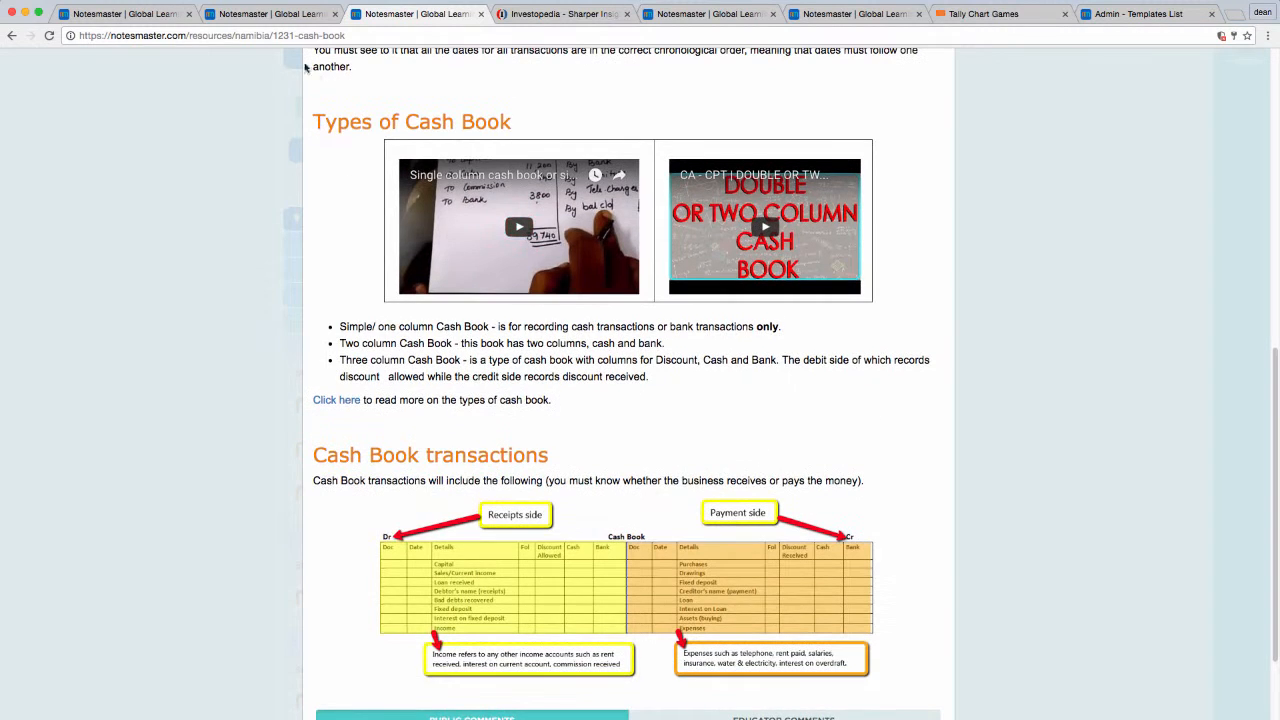
Step: In the workspace, expand Agricultural Science, Section A: The Business of Farming, through Topic 1 to its first objective on agriculture's role and importance
left_click(137, 20)
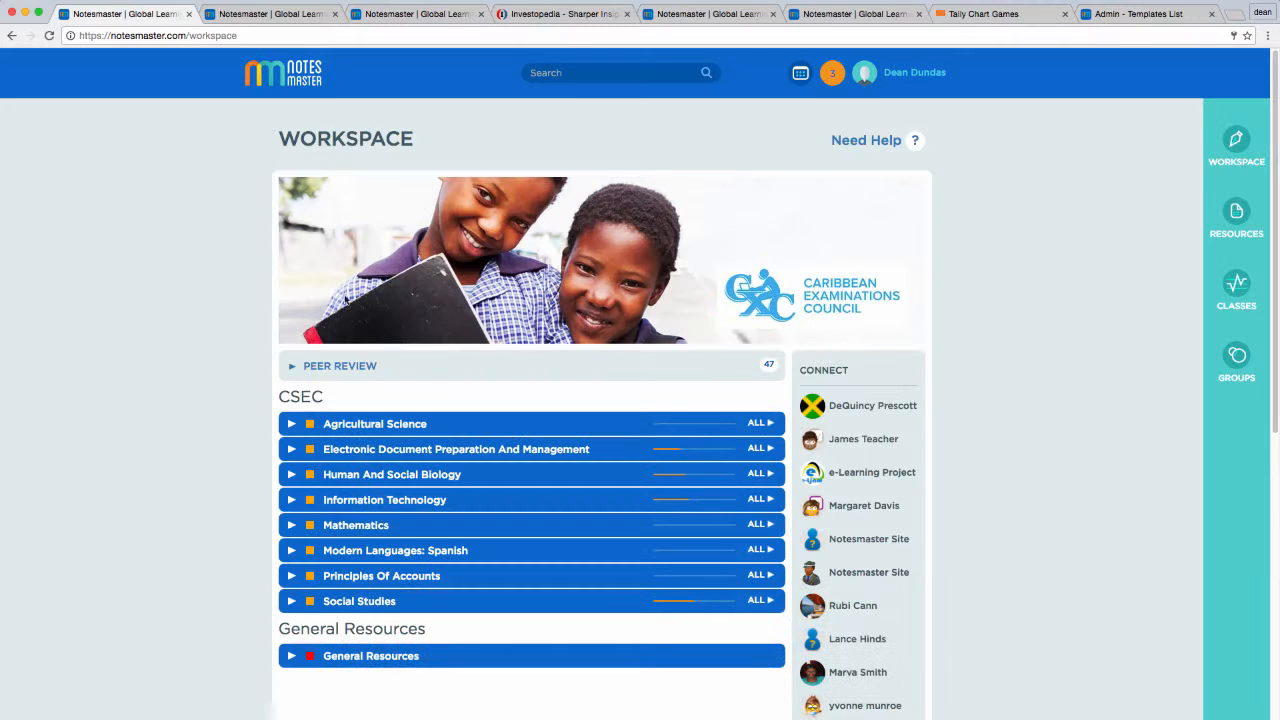
left_click(412, 427)
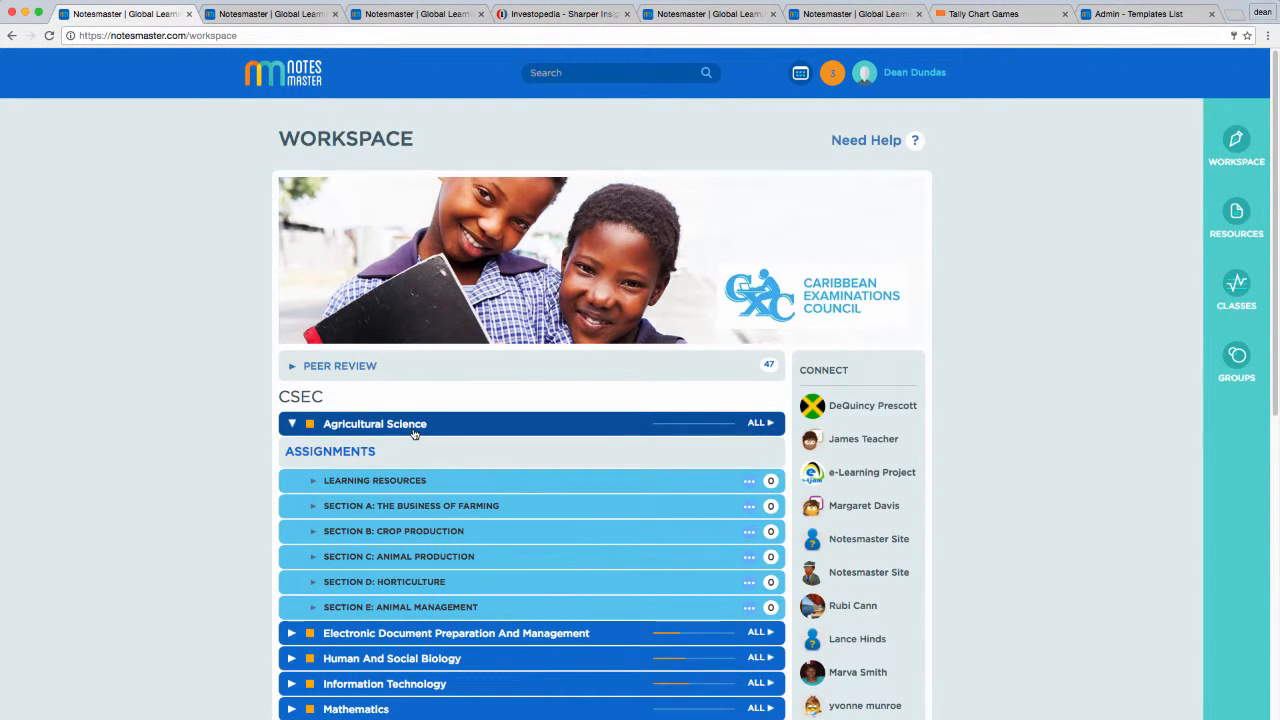
left_click(416, 518)
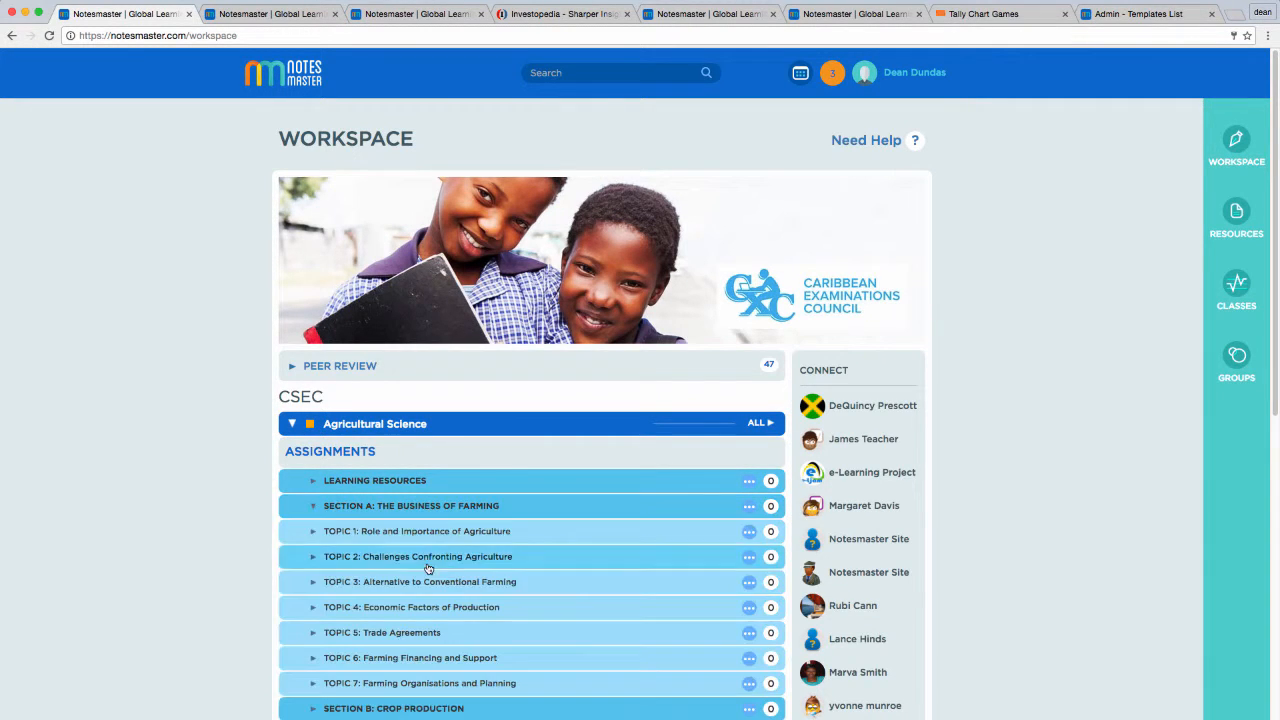
left_click(424, 534)
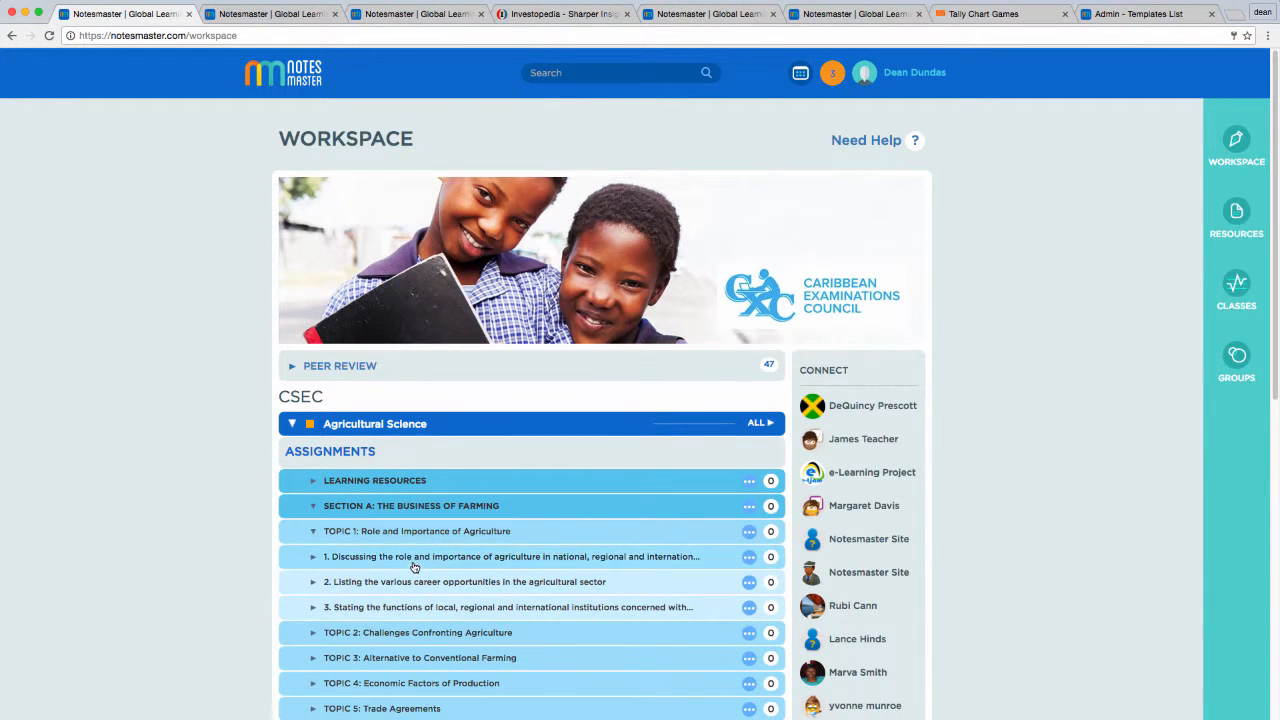
left_click(414, 566)
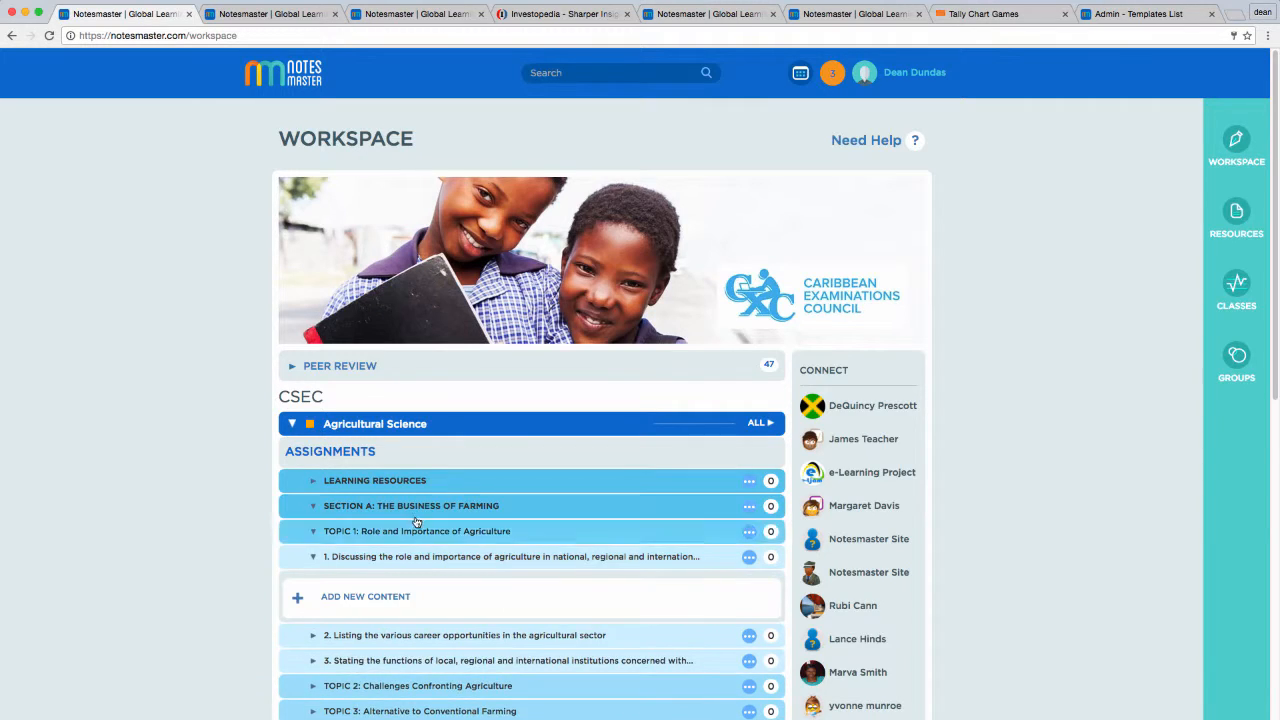
Step: Create new content titled "Importance of Agriculture" under the first objective and expand the editor's advanced tools
scroll(430, 525, "down", 2)
left_click(448, 477)
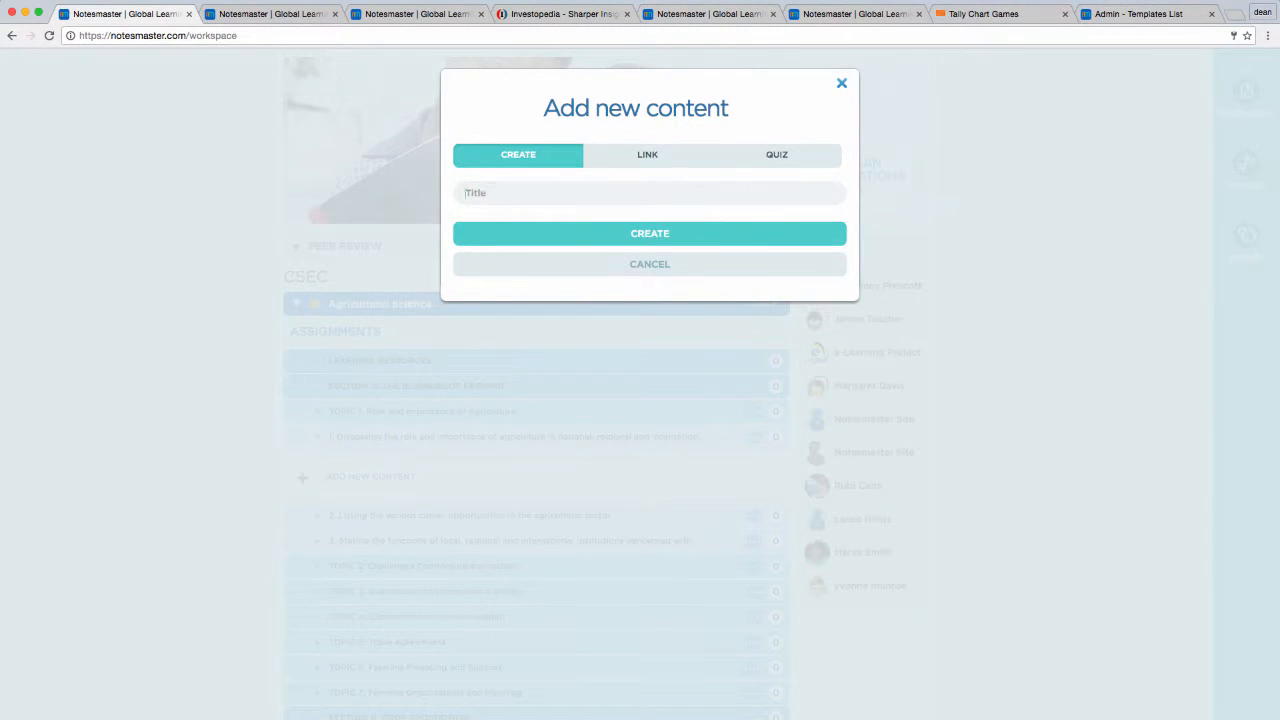
type("Importance of Agriculture")
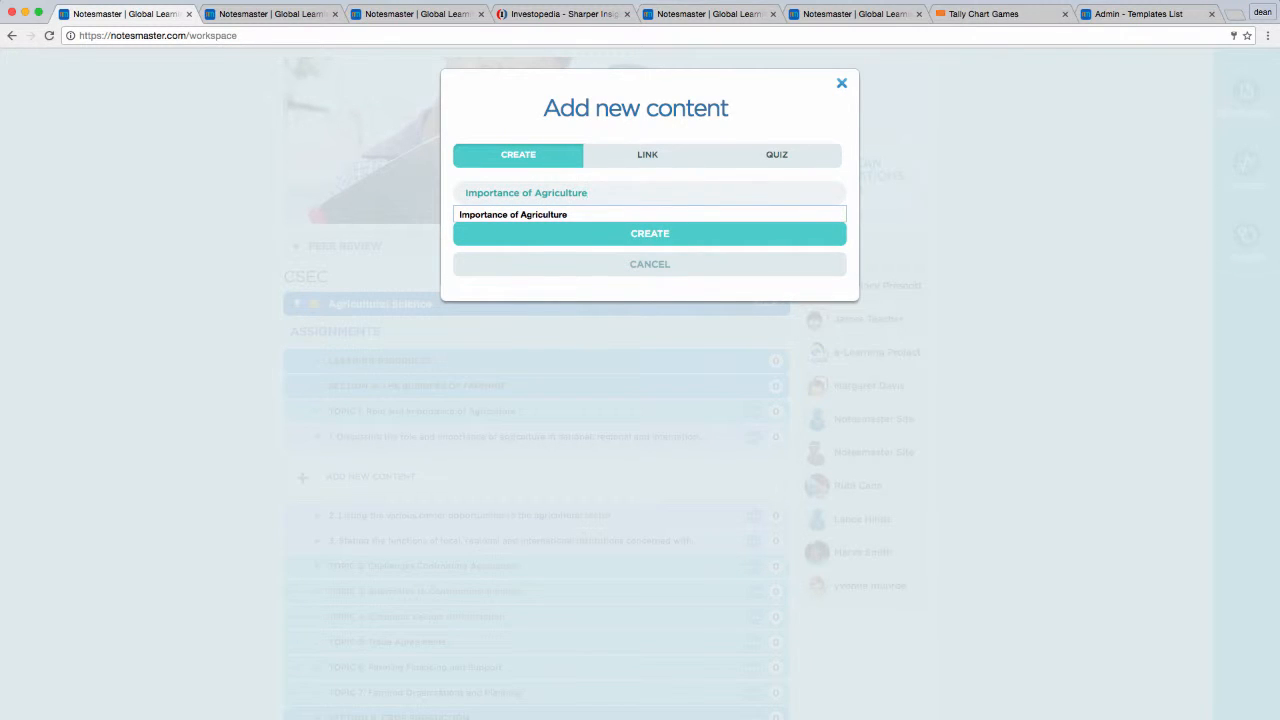
left_click(491, 213)
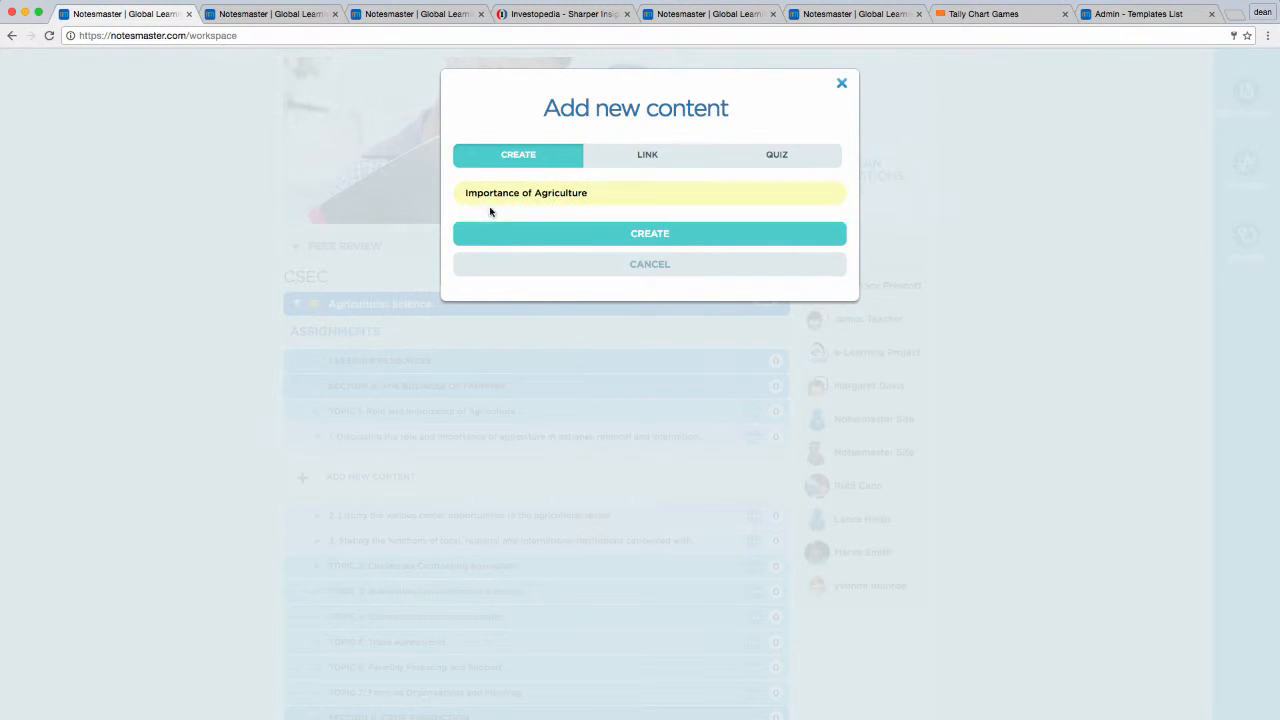
left_click(502, 235)
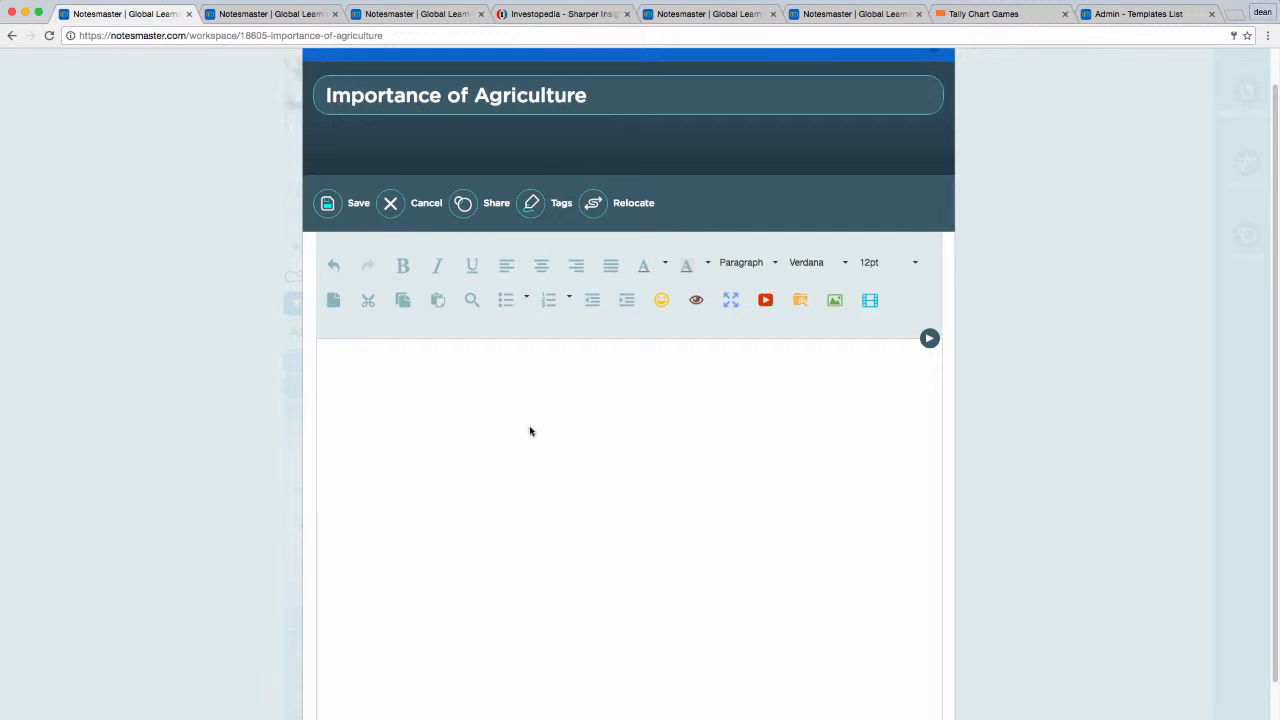
left_click(929, 340)
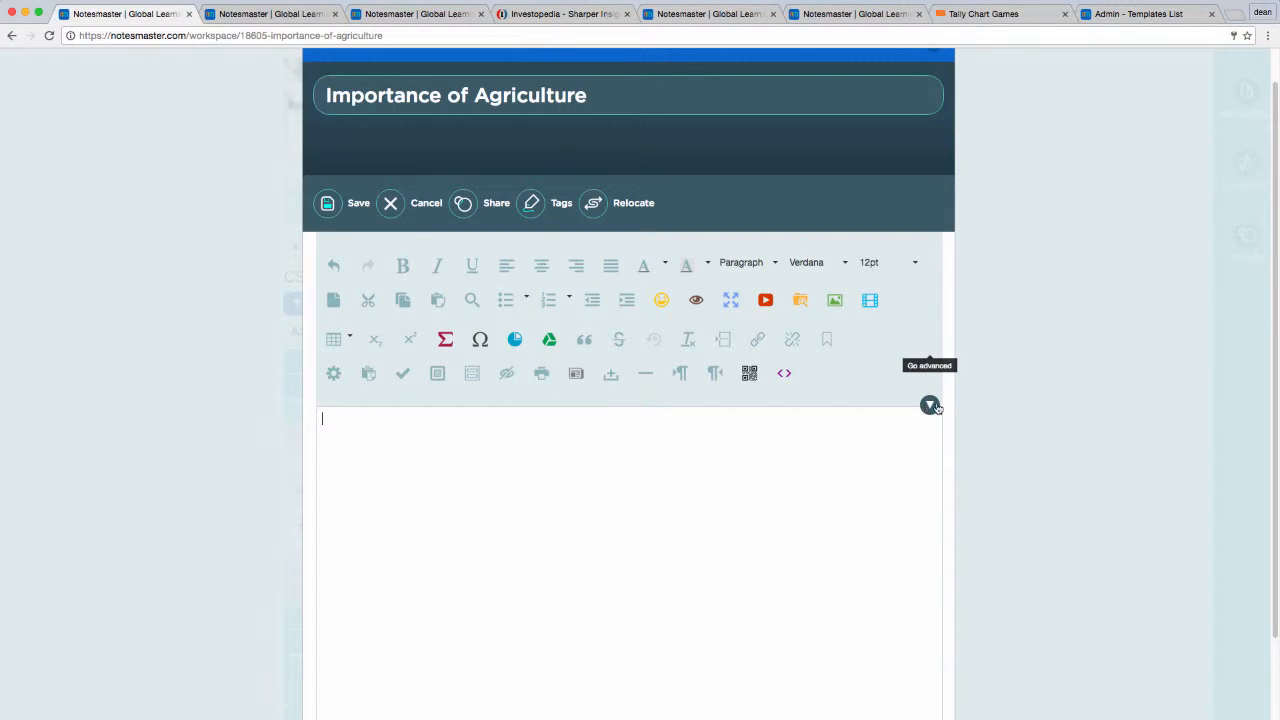
Step: Insert the Heading Template into the empty content body
left_click(577, 374)
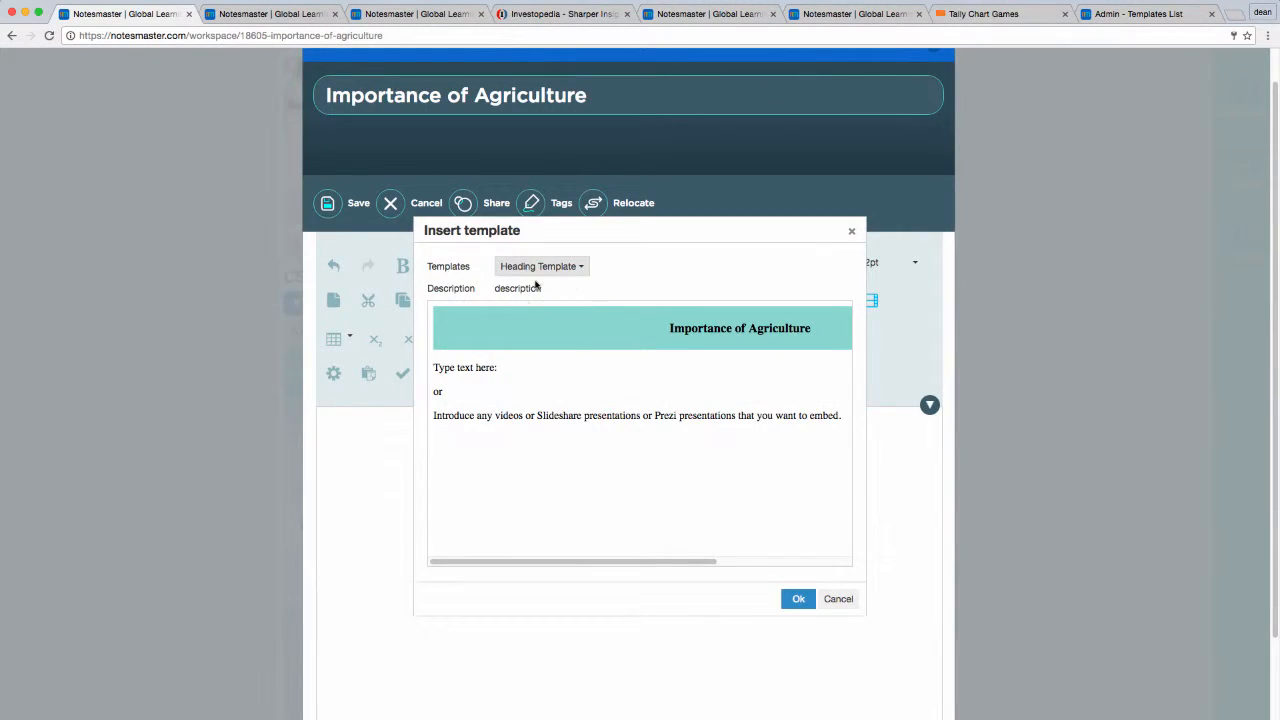
left_click(797, 599)
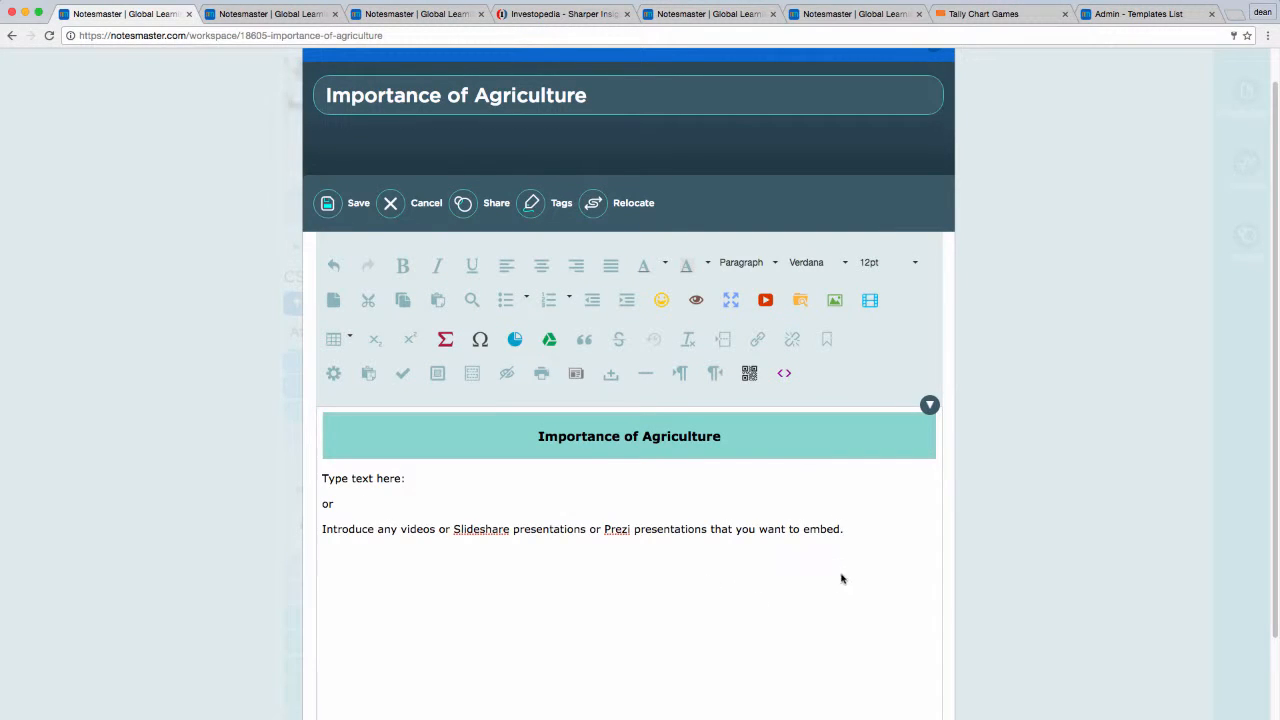
Step: Change the "Importance of Agriculture" heading table's background colour to turquoise #40decb
left_click(588, 447)
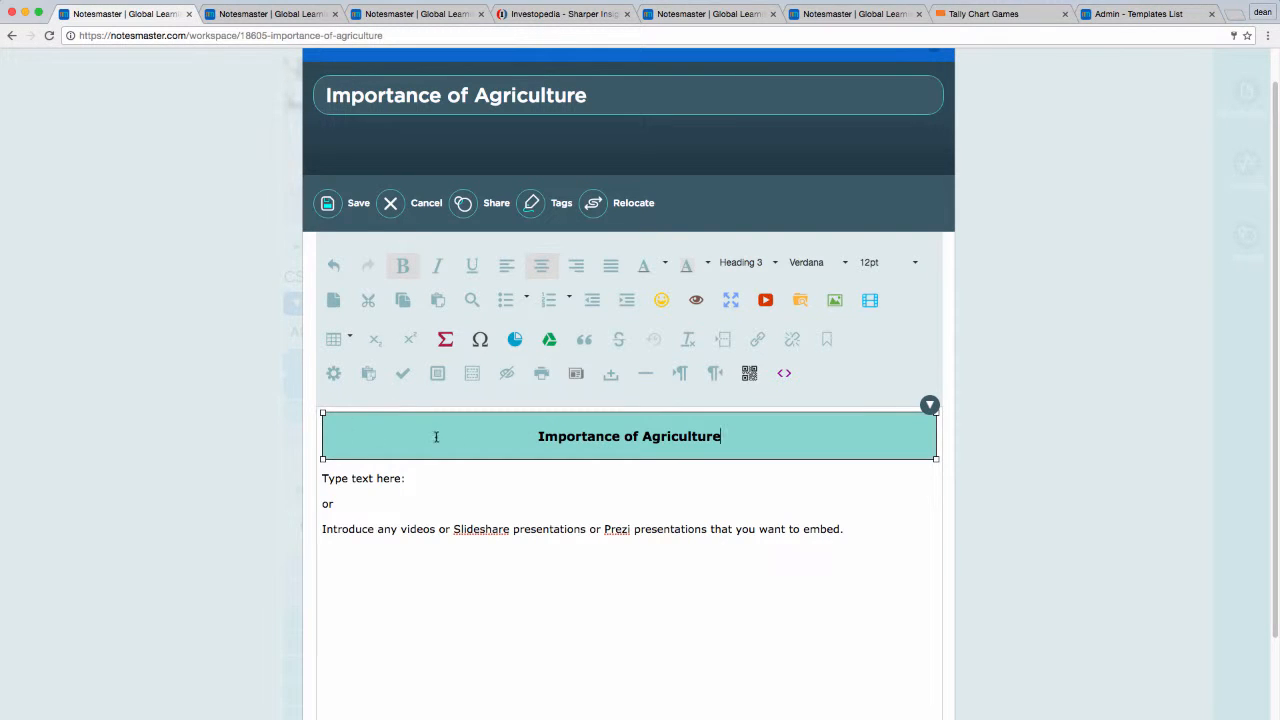
left_click(335, 340)
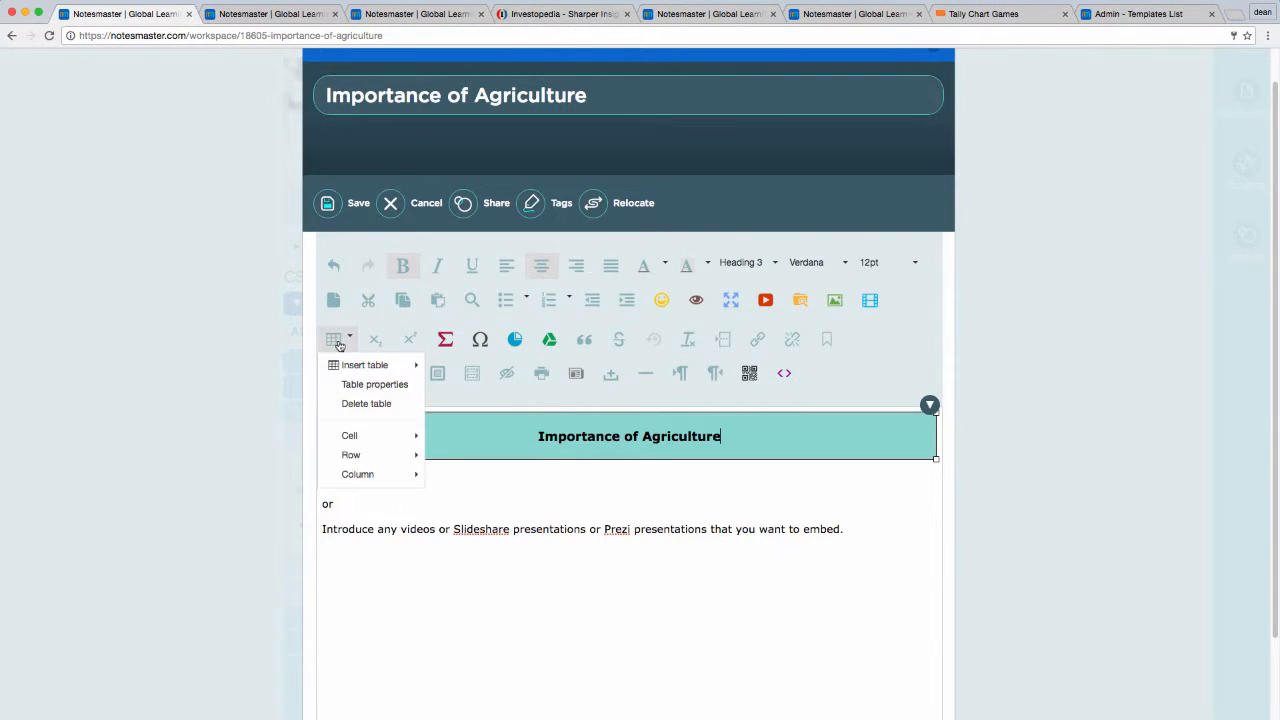
mouse_move(342, 374)
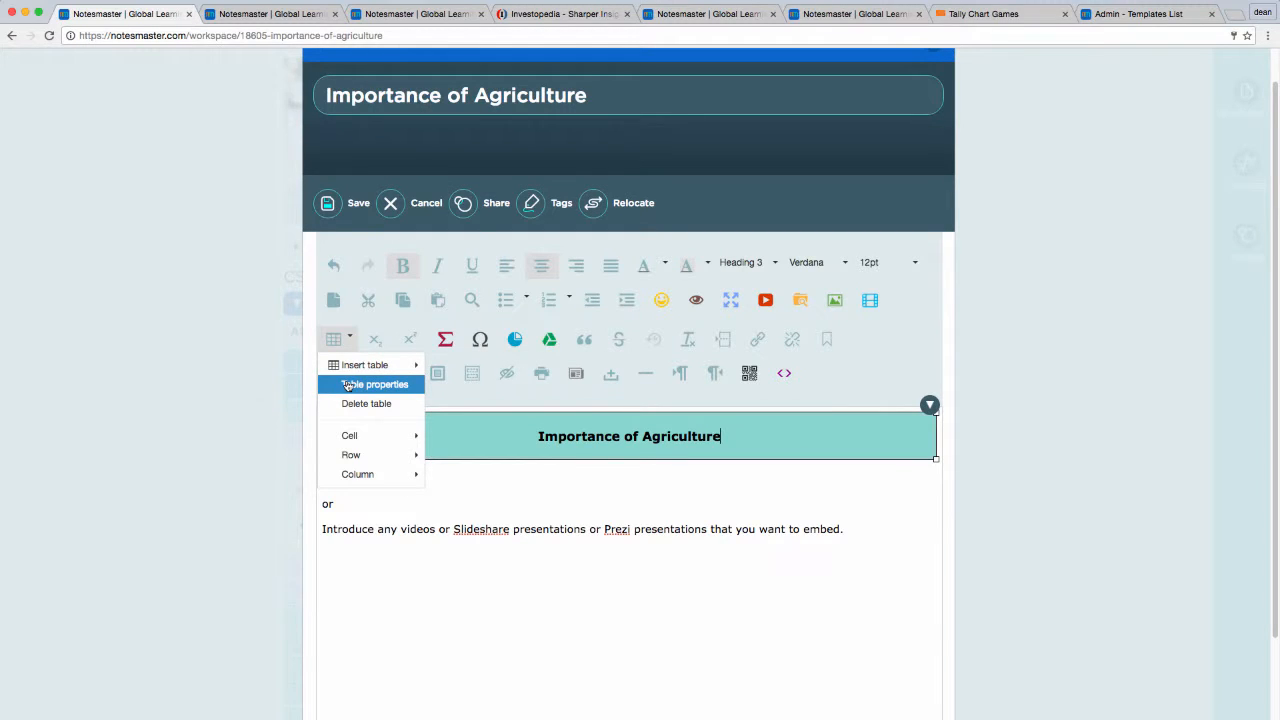
left_click(347, 385)
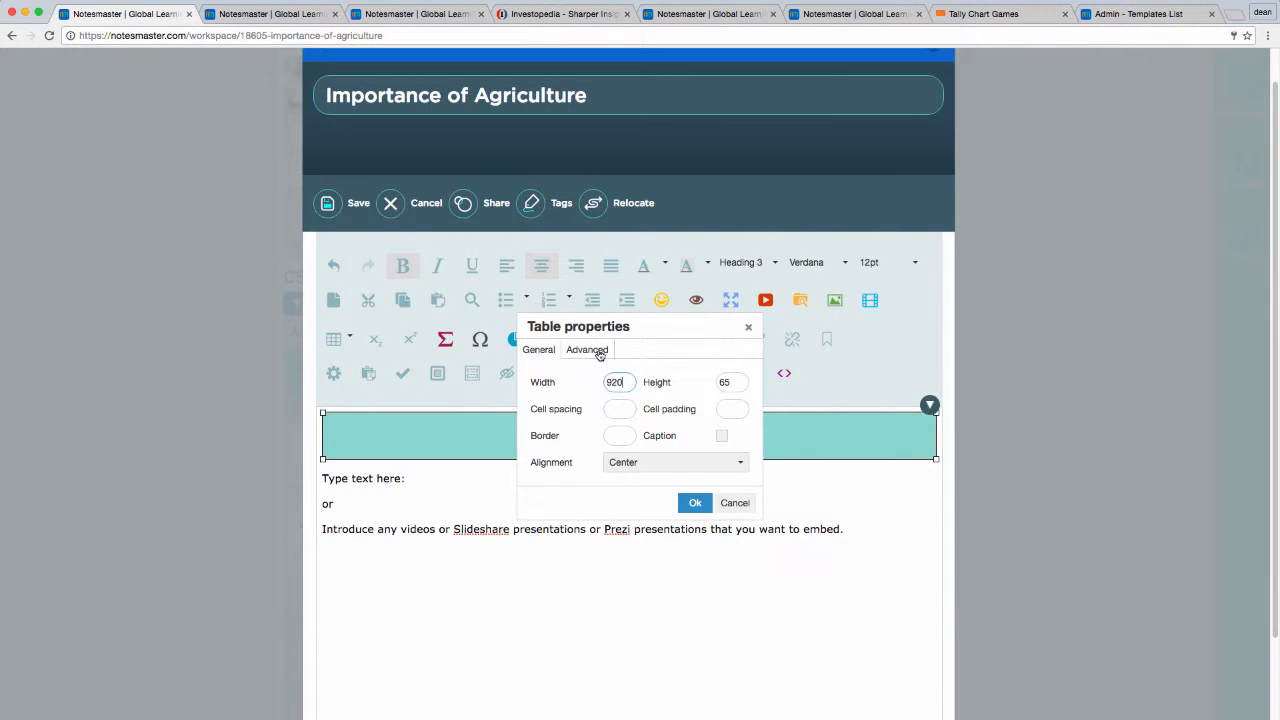
left_click(587, 350)
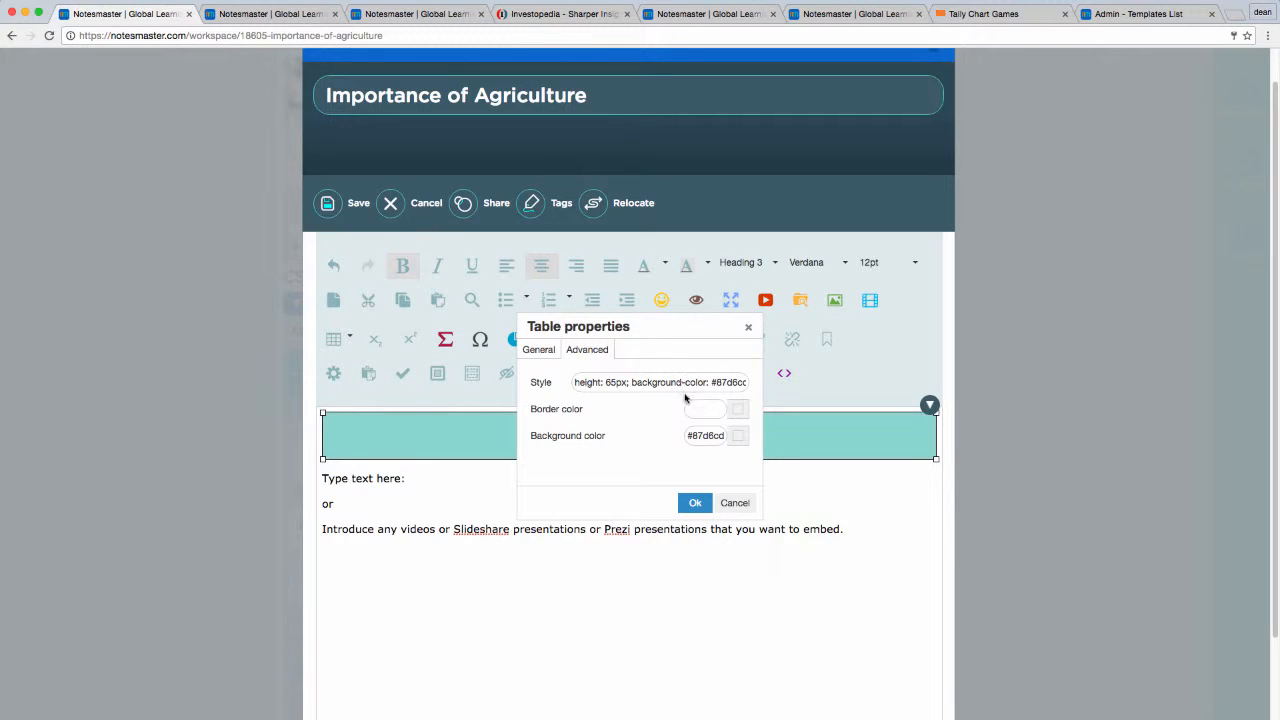
left_click(737, 440)
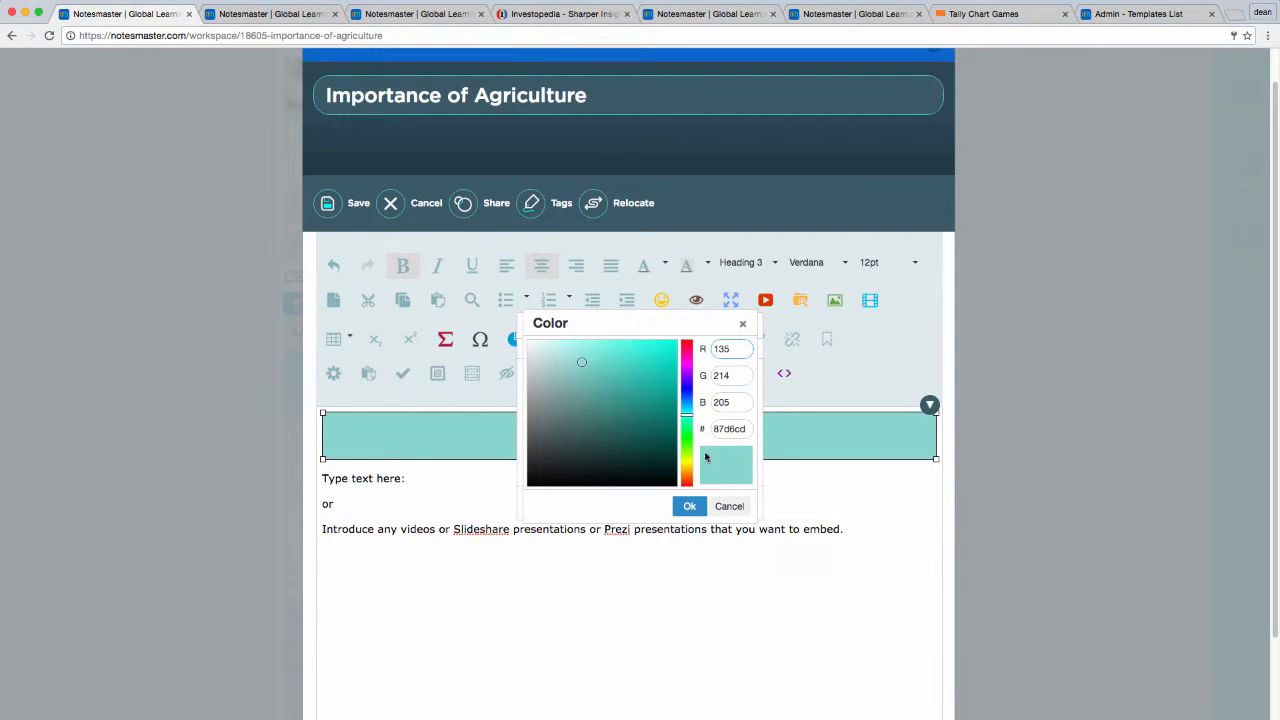
left_click(659, 364)
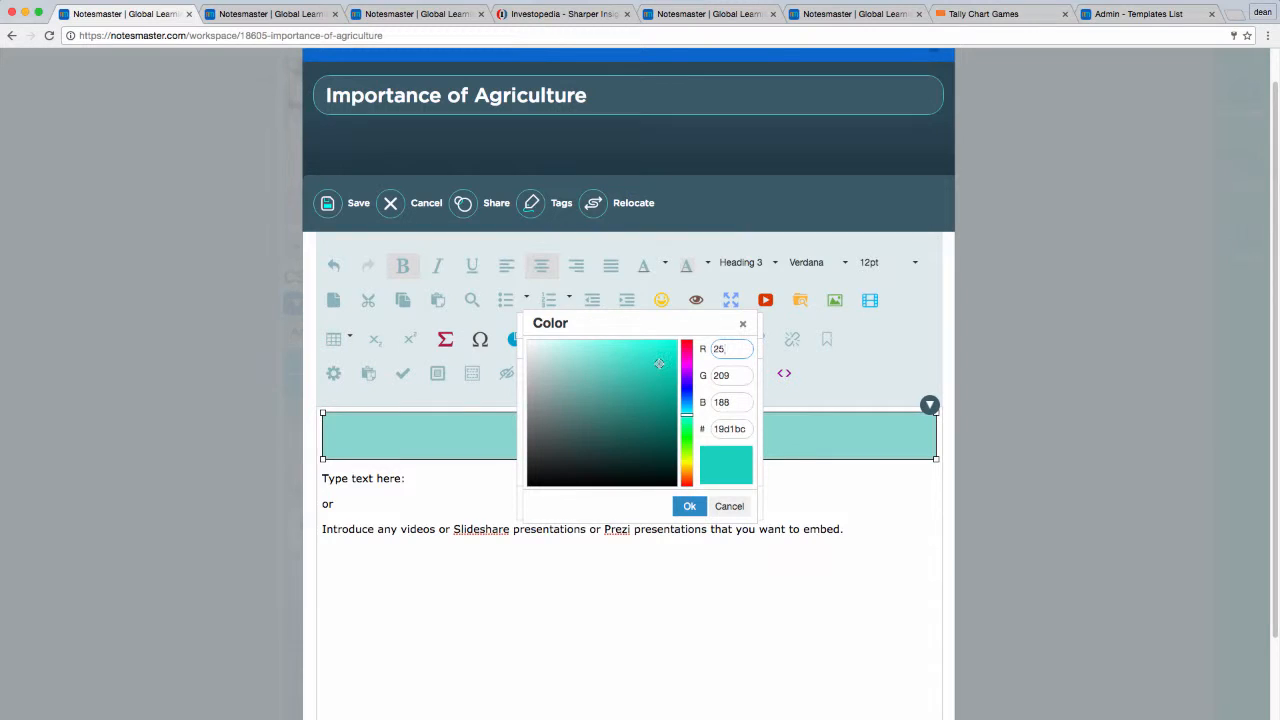
left_click_drag(650, 361, 634, 356)
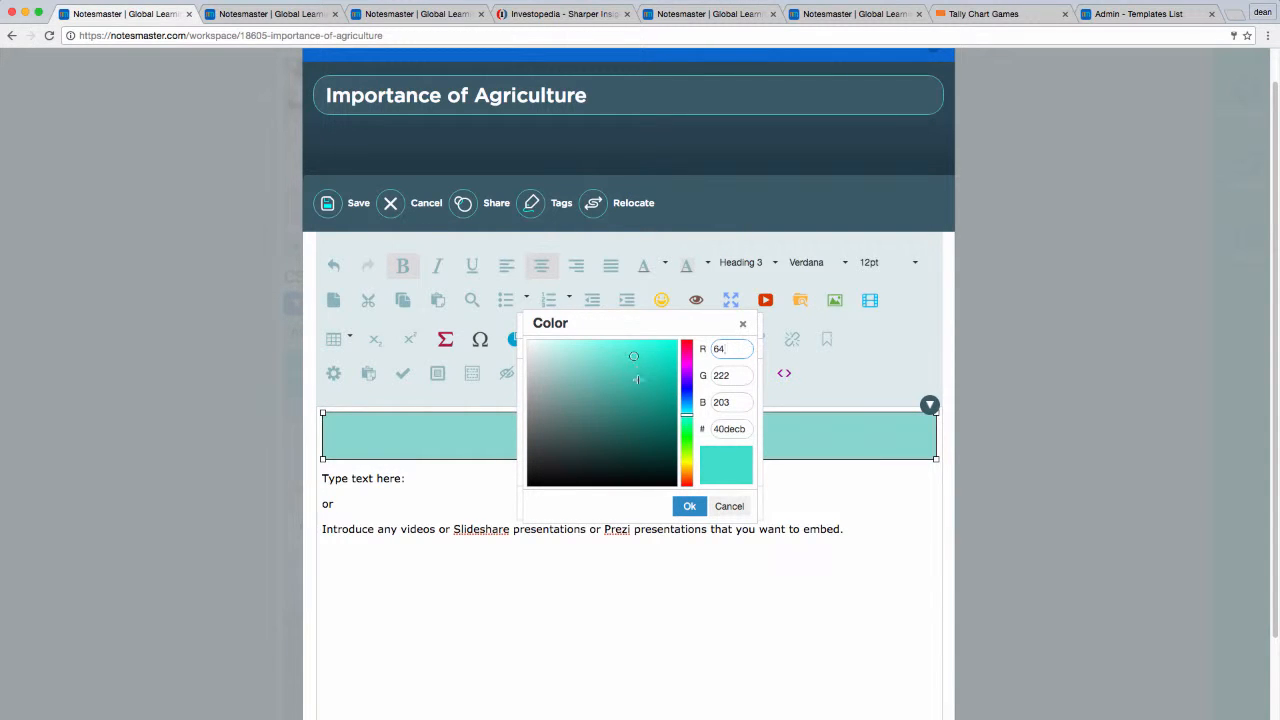
left_click(689, 506)
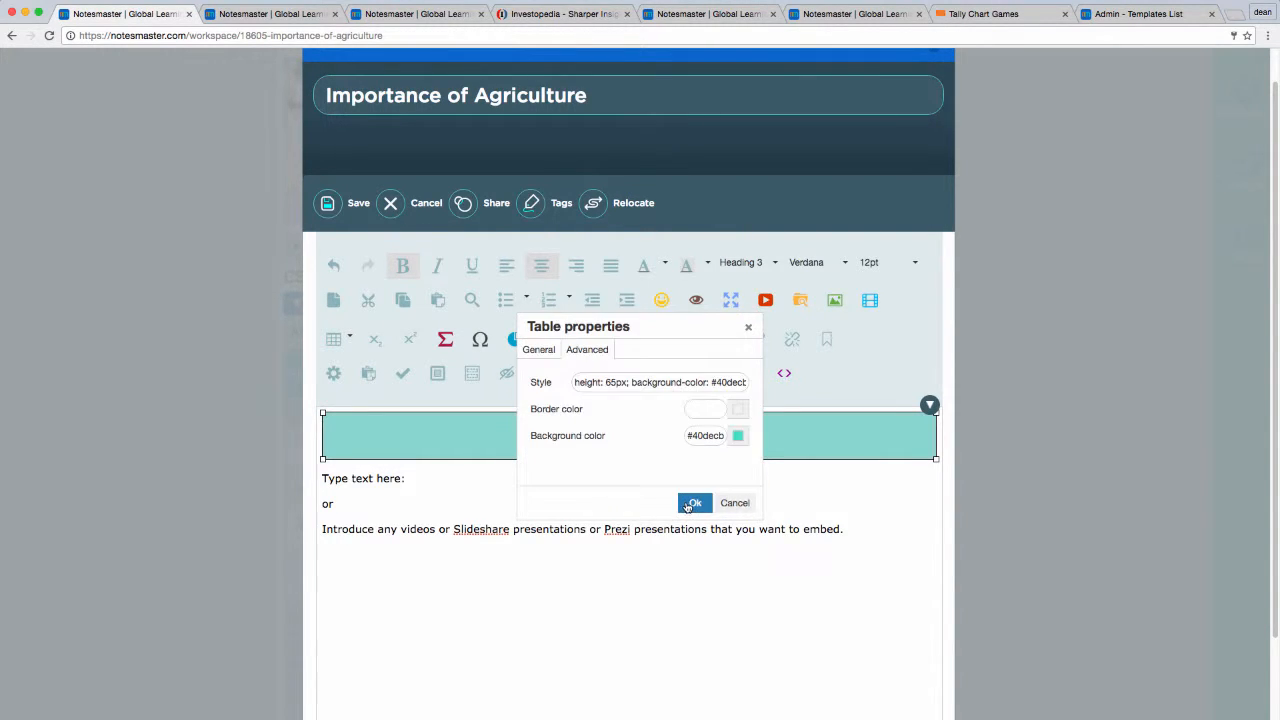
left_click(690, 504)
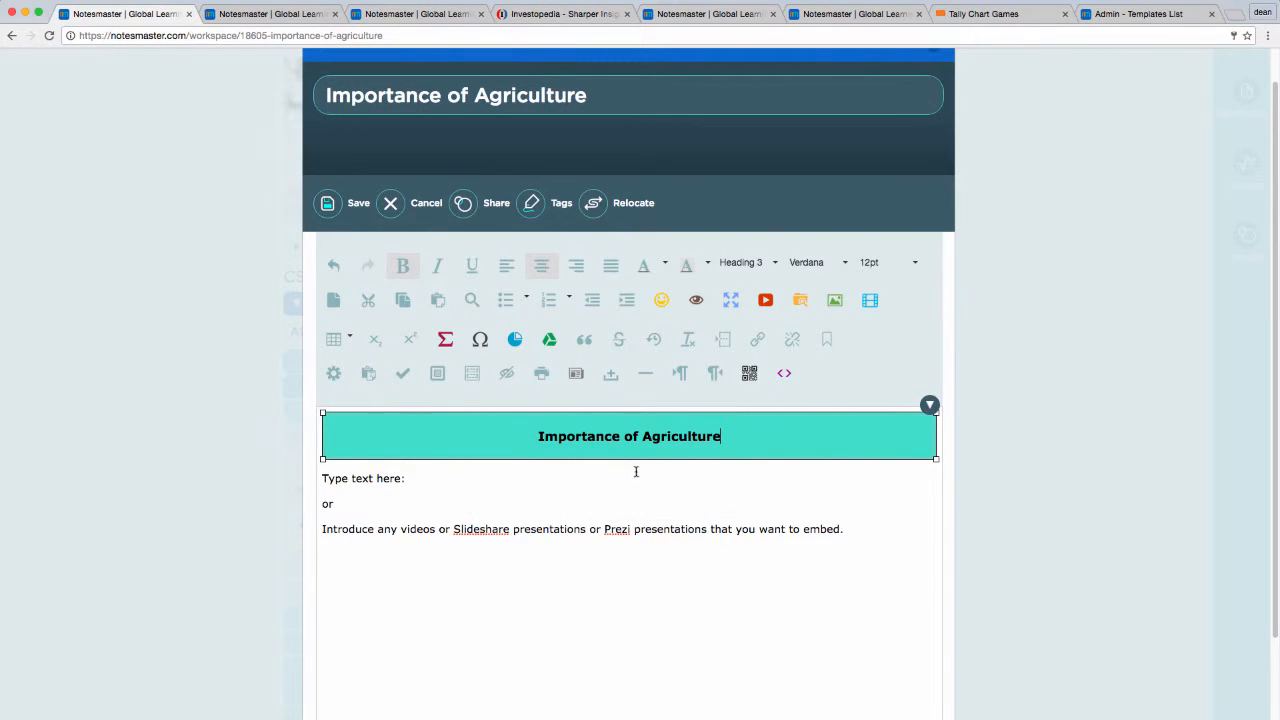
Step: Delete the template's three lines of placeholder text below the heading
left_click(430, 478)
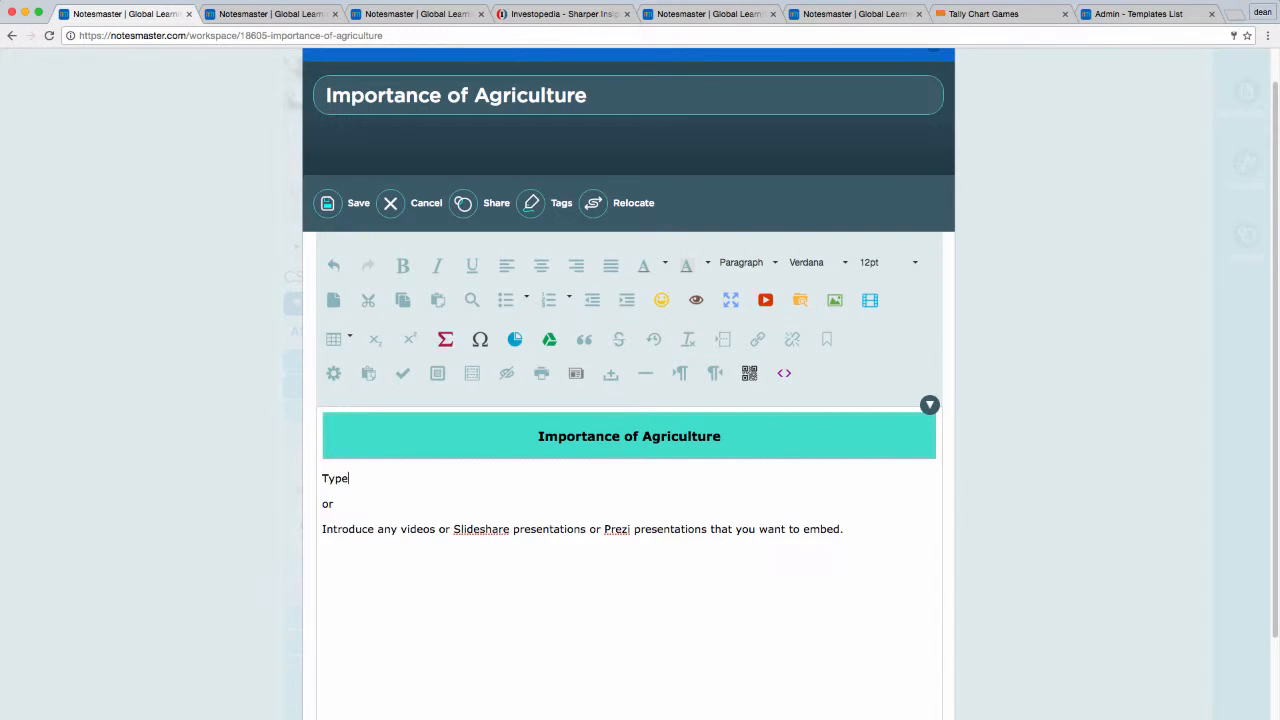
triple_click(328, 504)
key("shift+Down")
key("BackSpace")
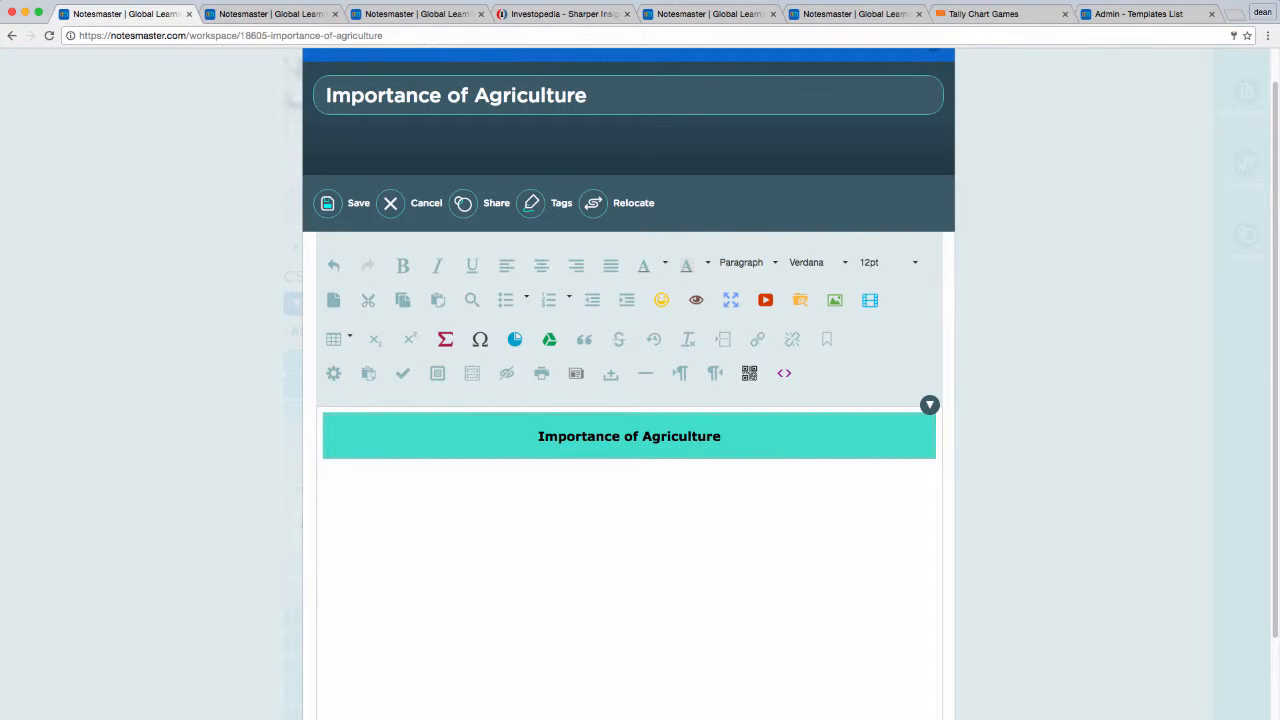
Step: Search for YouTube videos on "Importance of agriculture" from within the editor
left_click(765, 300)
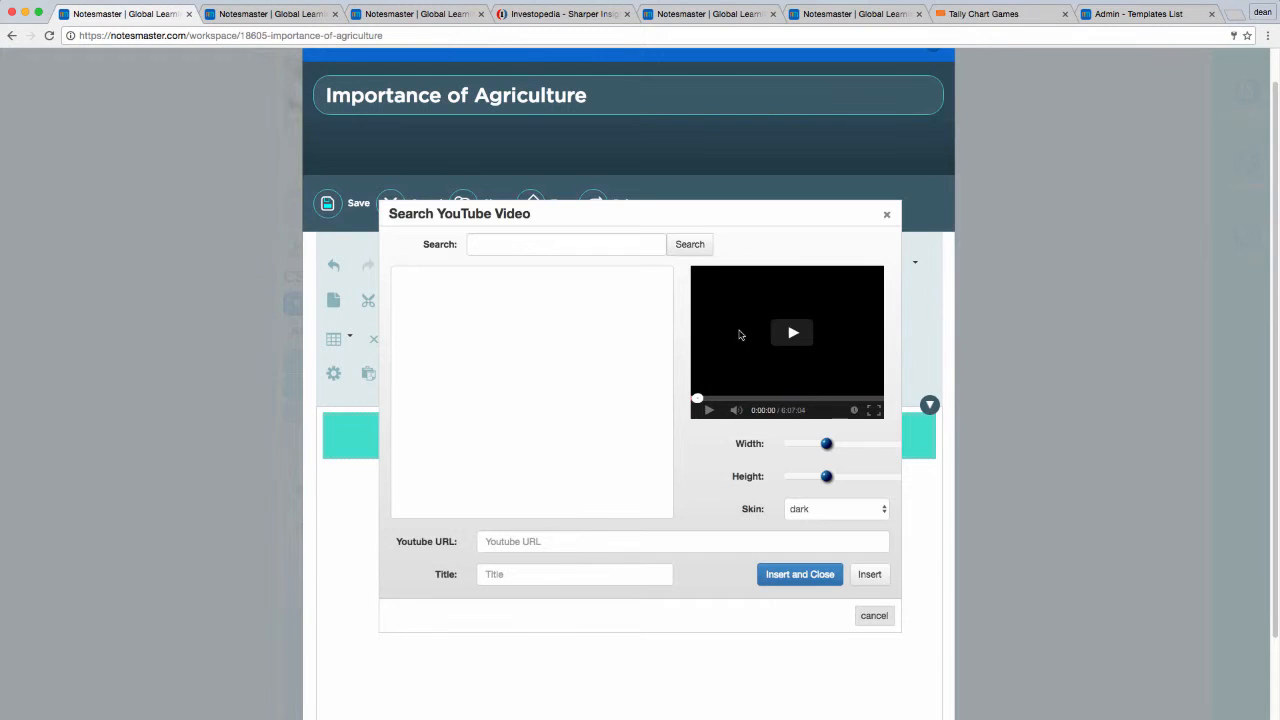
left_click(613, 244)
type("I")
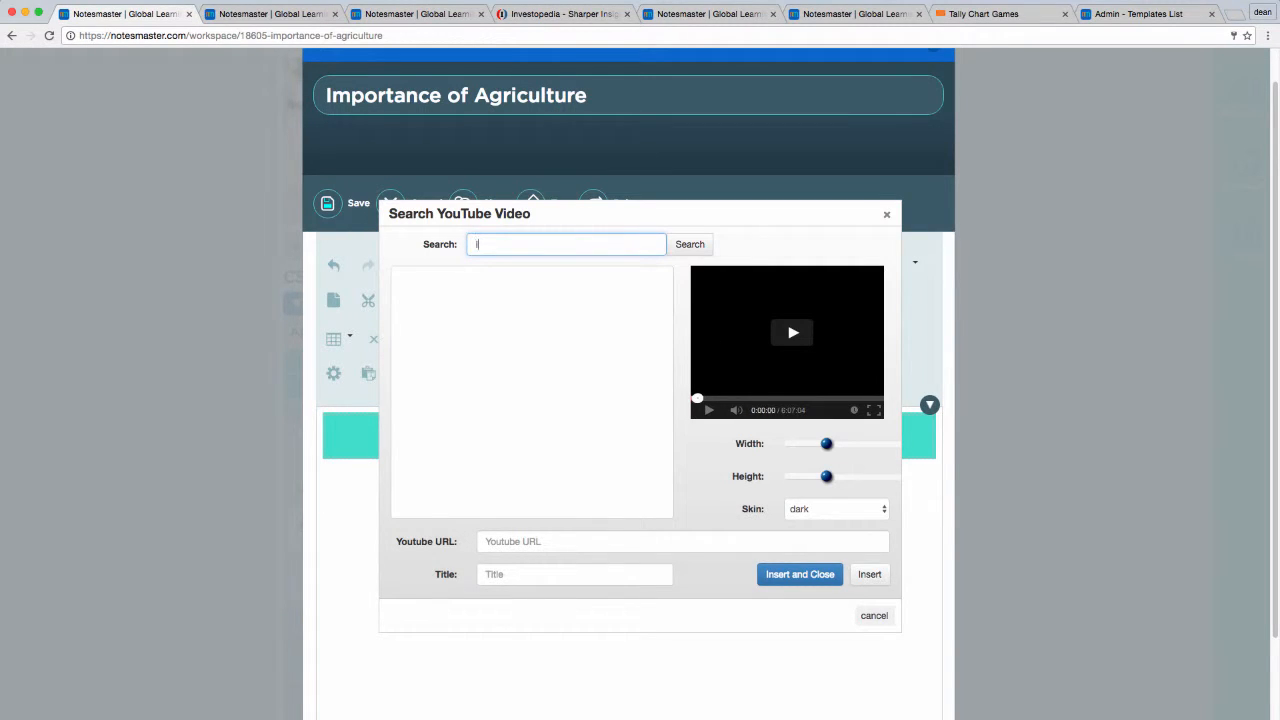
type("mportance of")
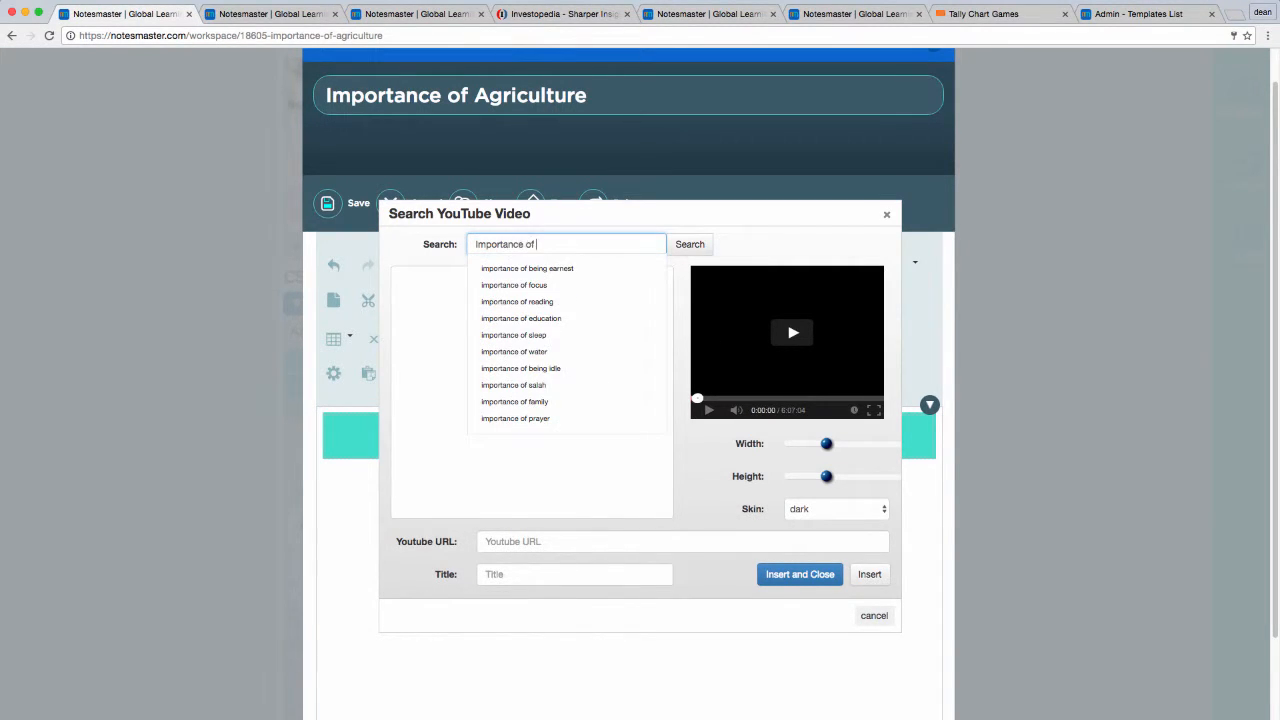
type(" agriculture")
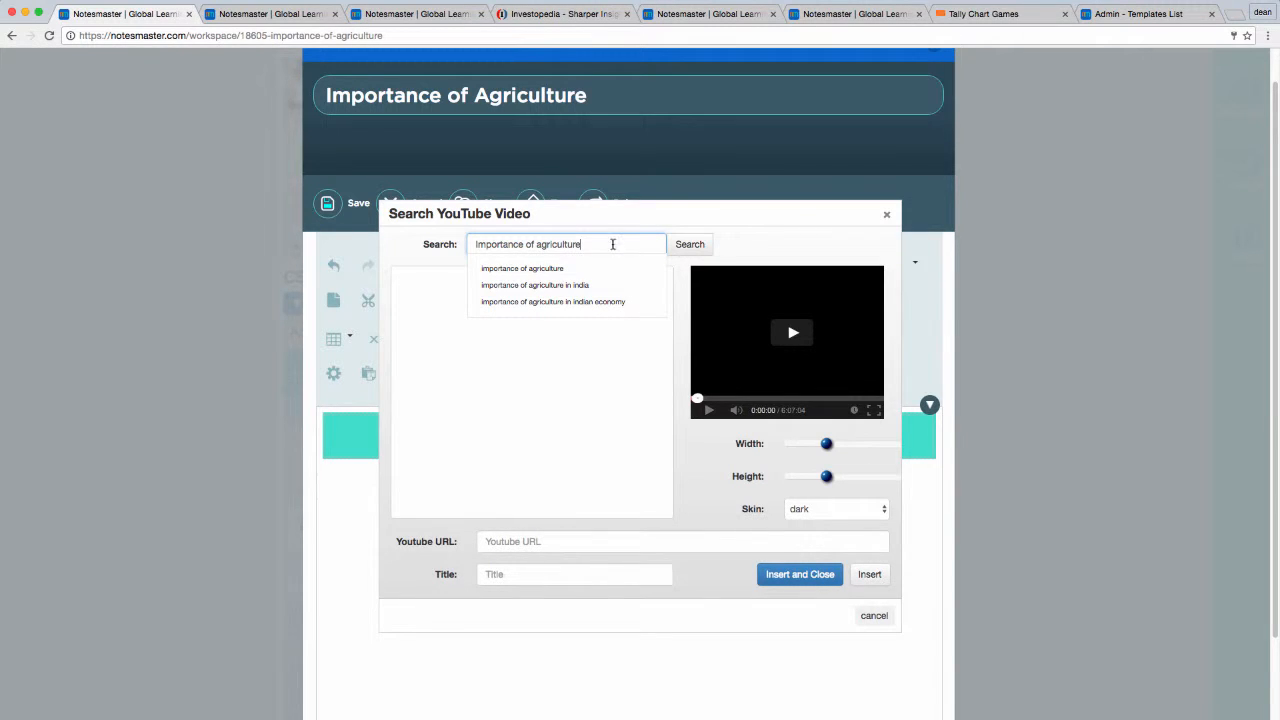
left_click(686, 246)
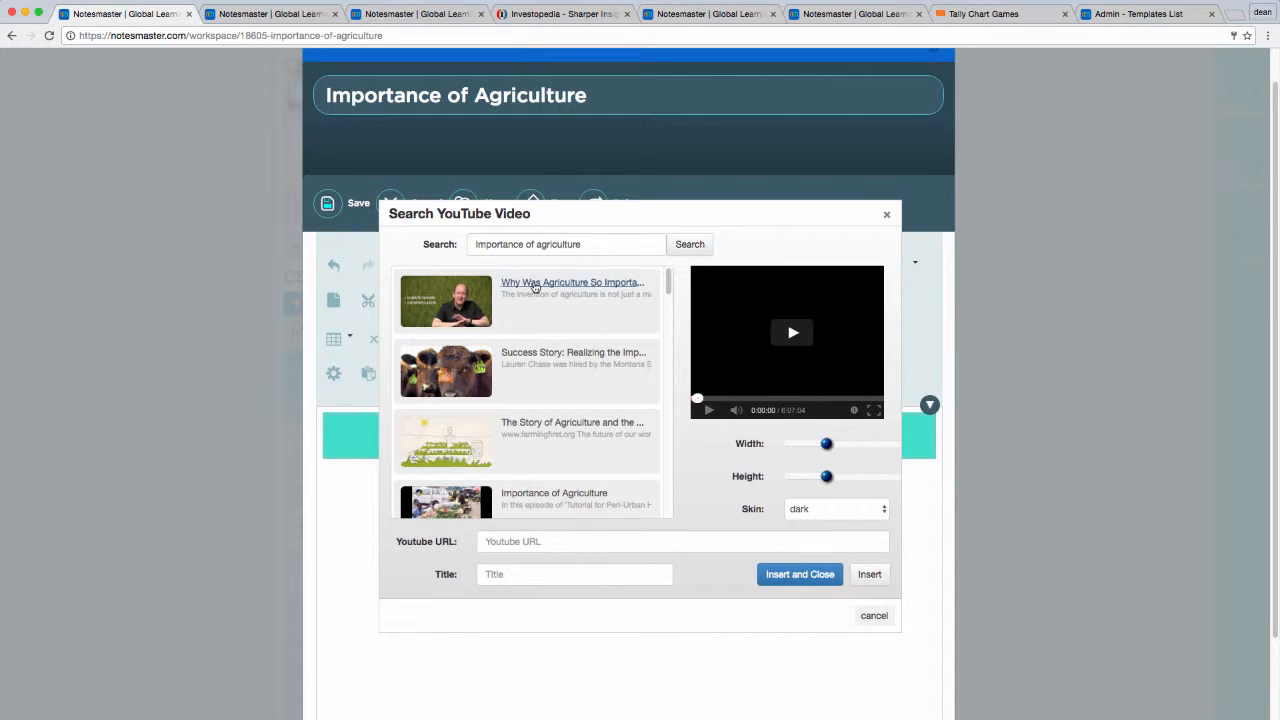
Step: Play a short preview of "Why Was Agriculture So Important? | Big History Project", insert the video and centre it below the heading
left_click(535, 287)
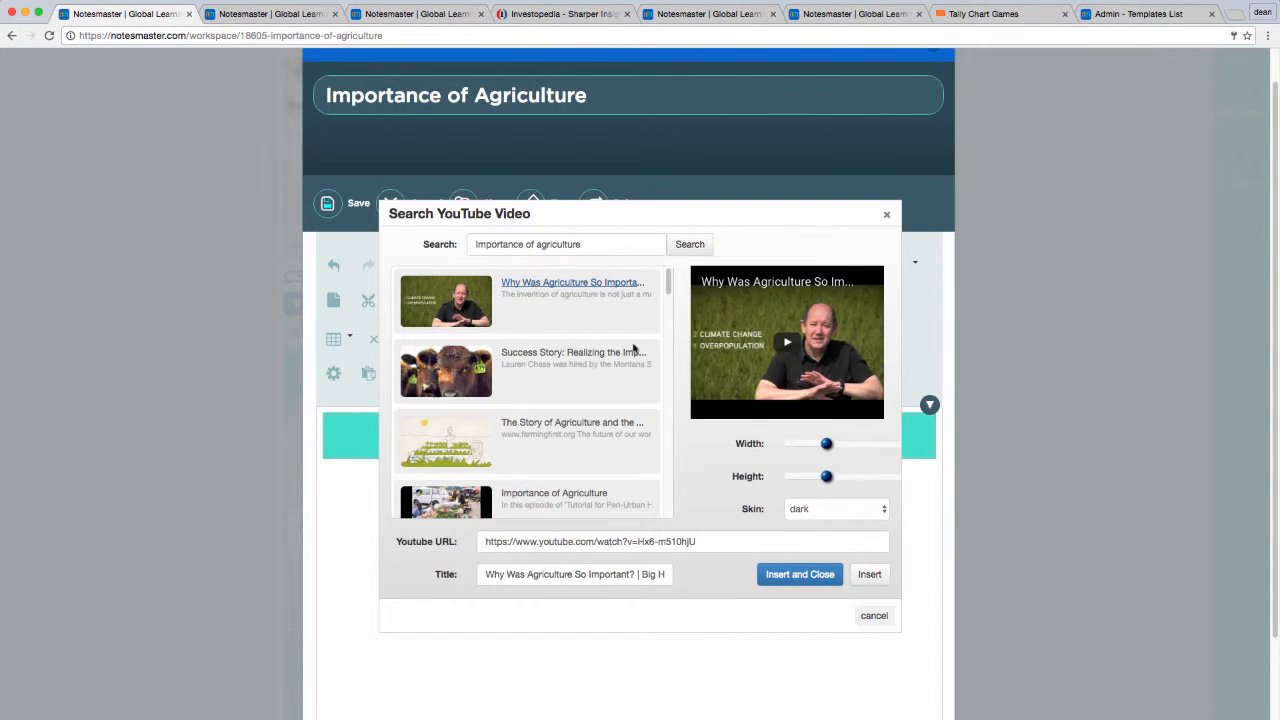
left_click(786, 344)
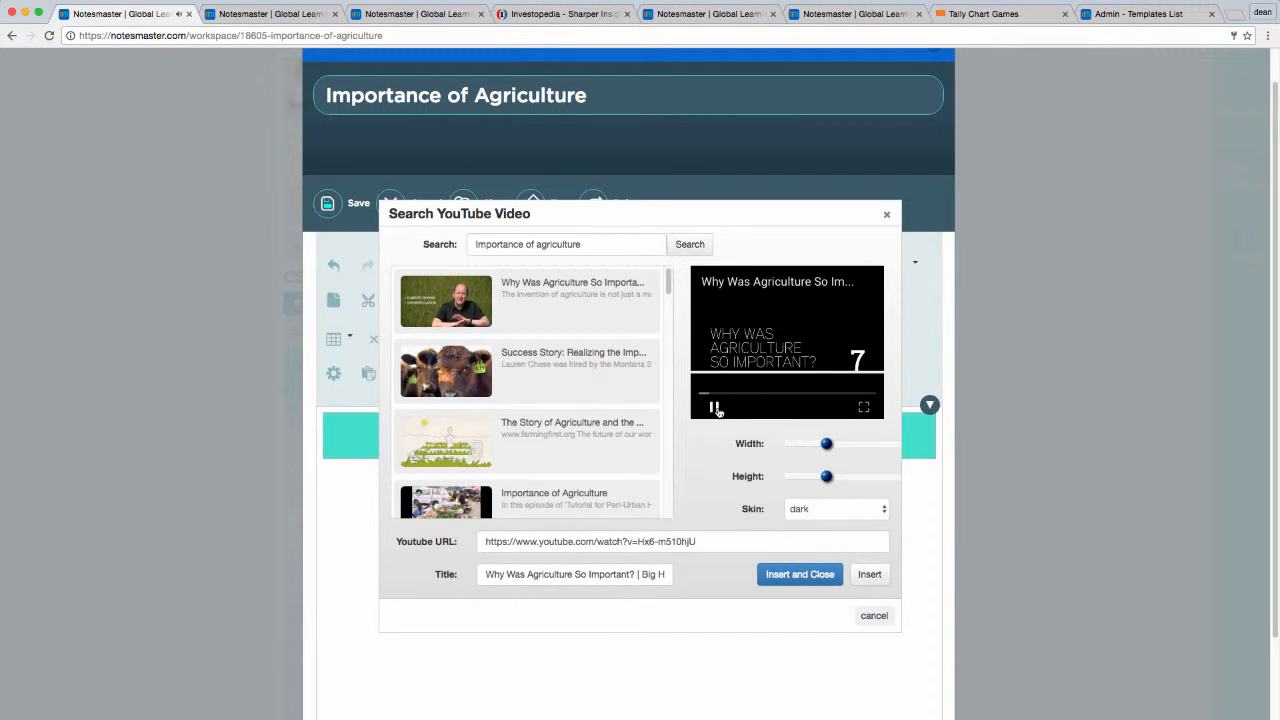
left_click(714, 406)
left_click(810, 575)
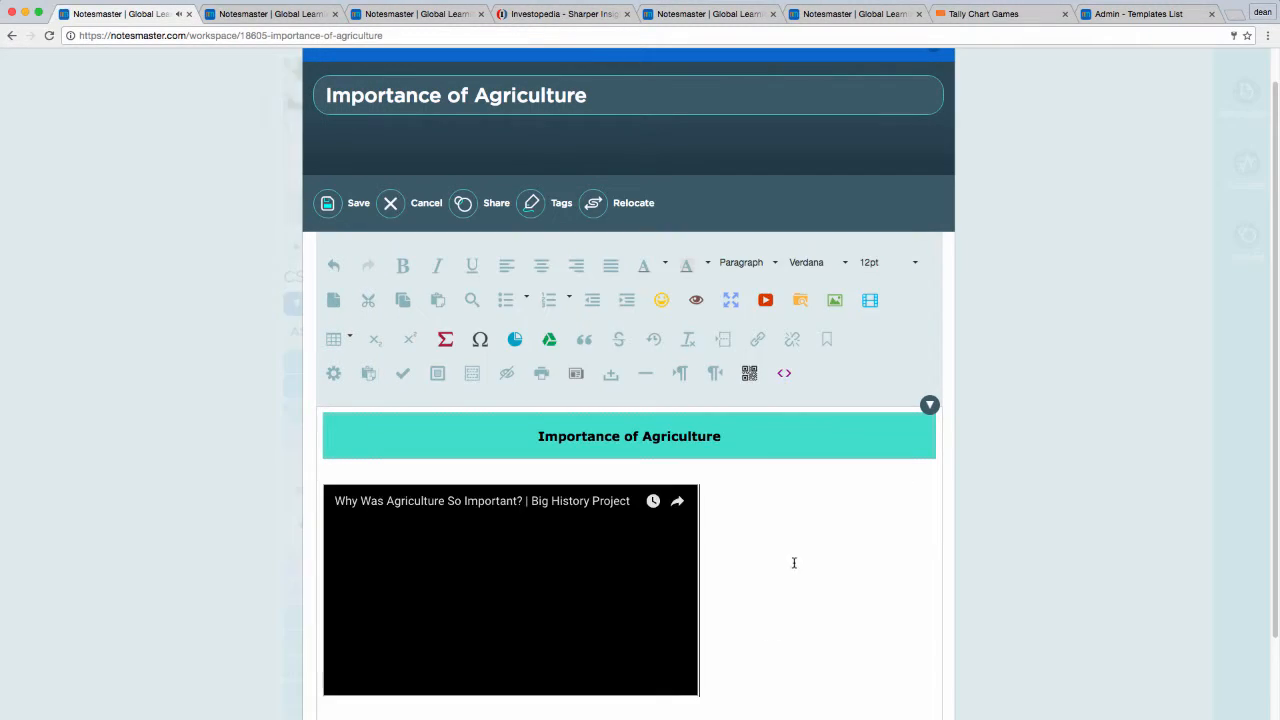
left_click(504, 575)
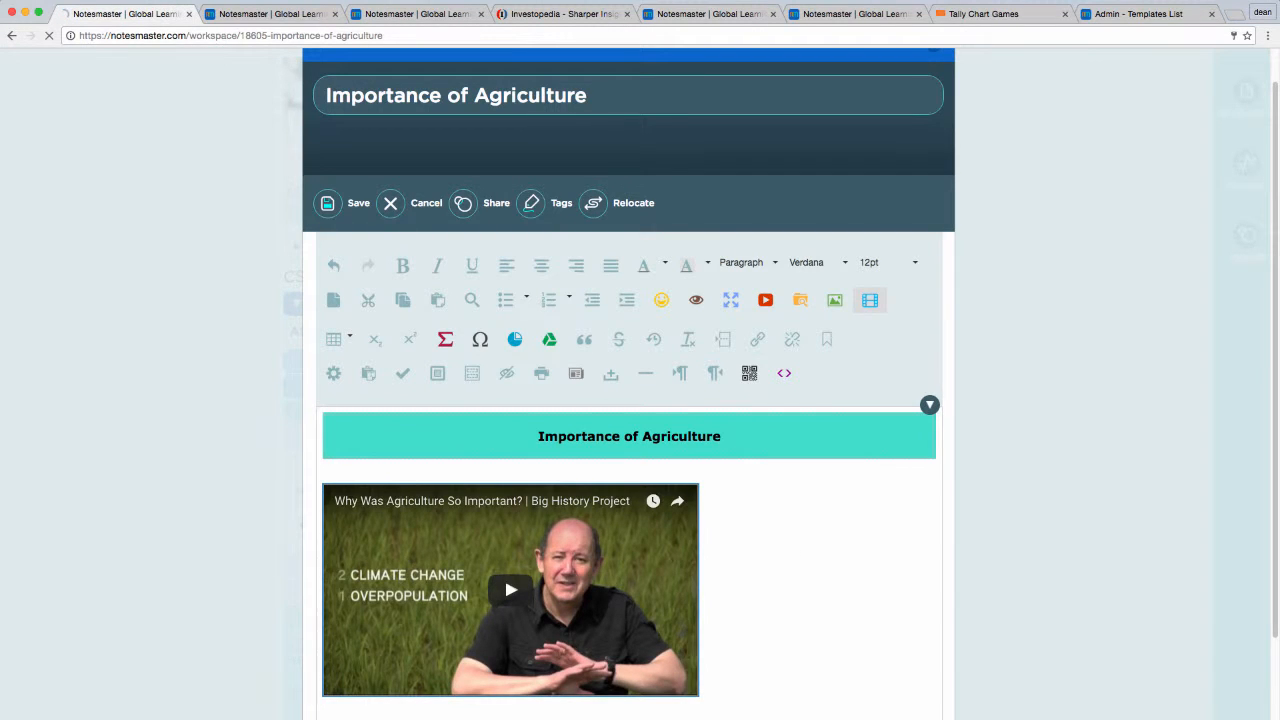
left_click_drag(504, 575, 624, 588)
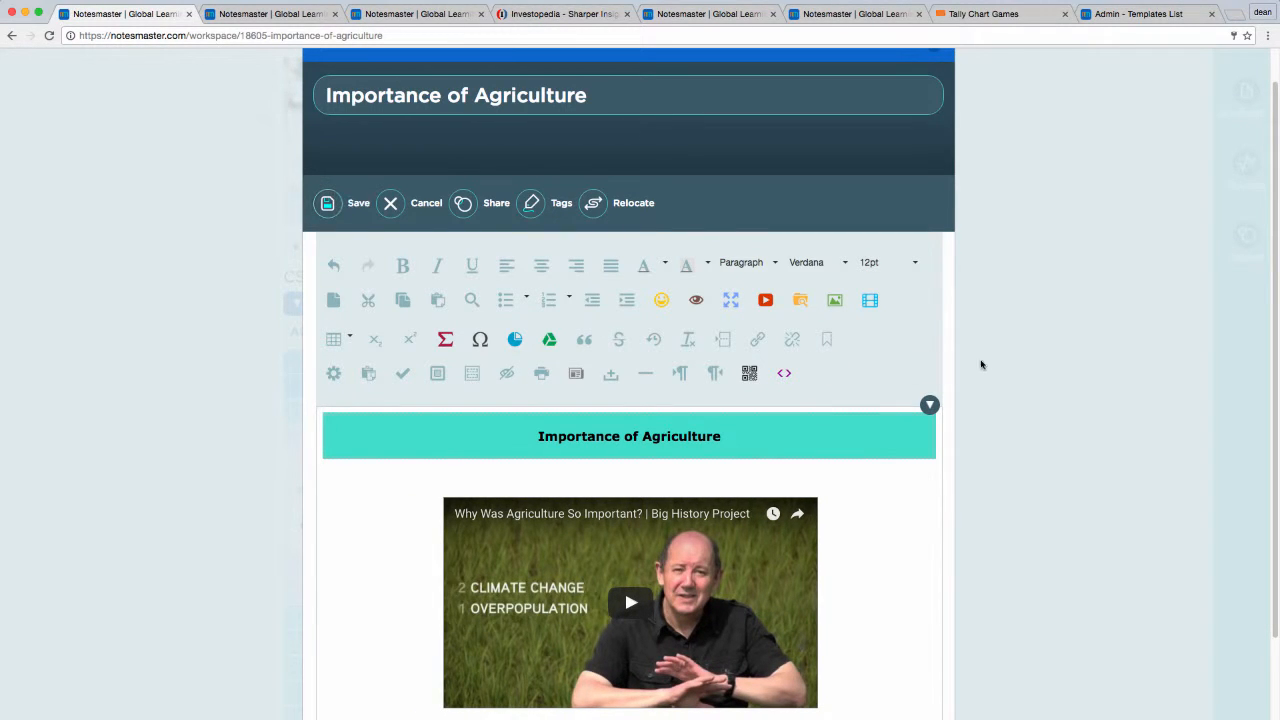
Step: Preview the resource with its heading and video, and return to editing
scroll(1086, 403, "up", 1)
scroll(1086, 403, "down", 4)
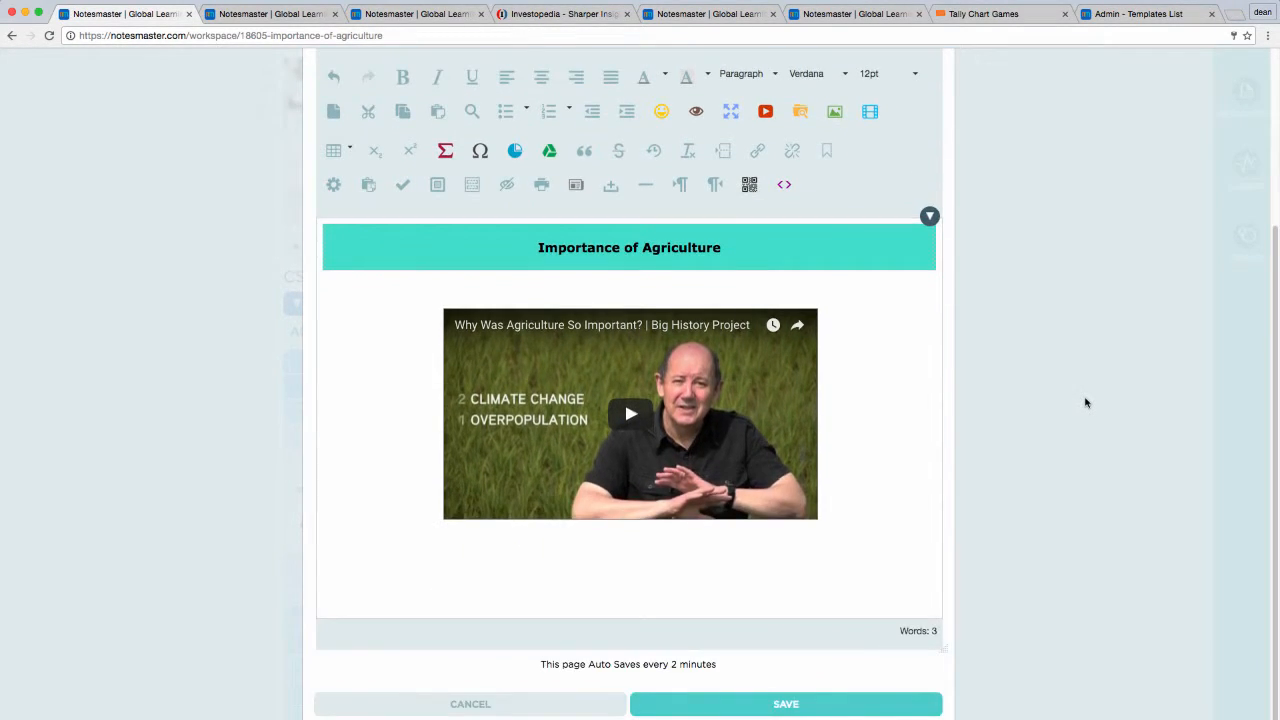
left_click(696, 111)
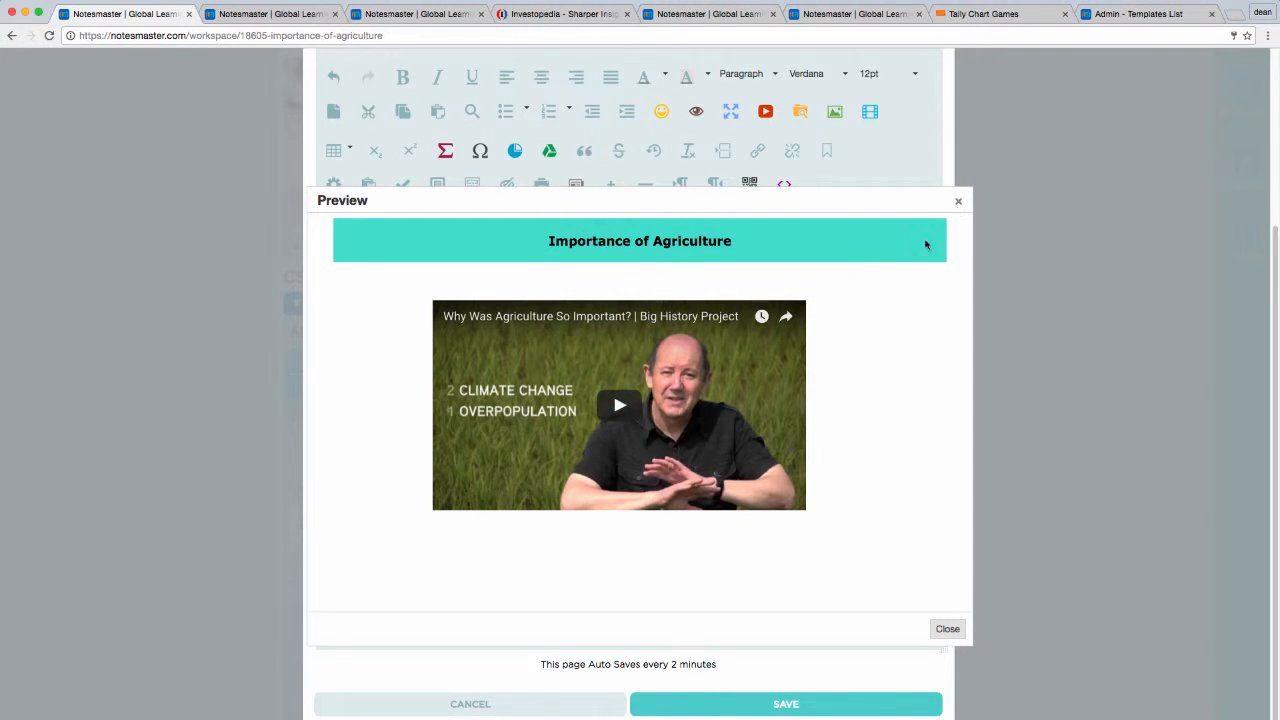
left_click(958, 201)
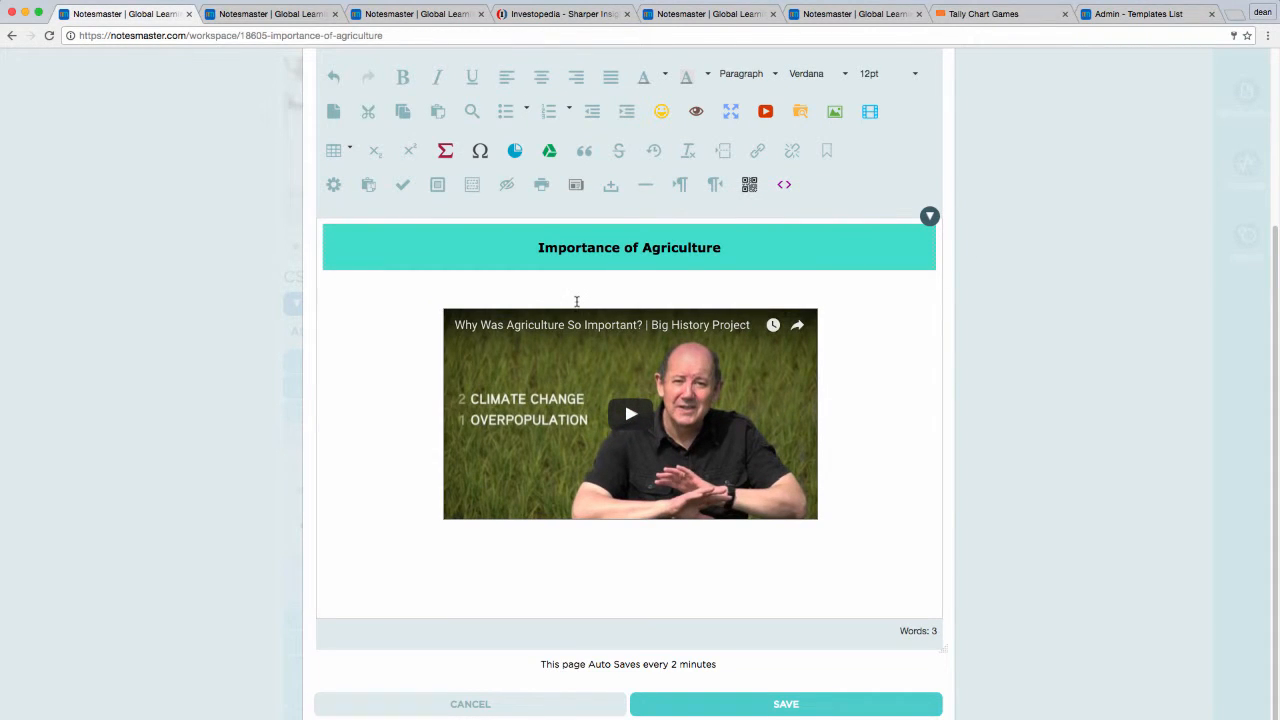
Step: Add the line "Let us explore the importance by first defining....." above the video, followed by a horizontal line
left_click(572, 292)
key("Return")
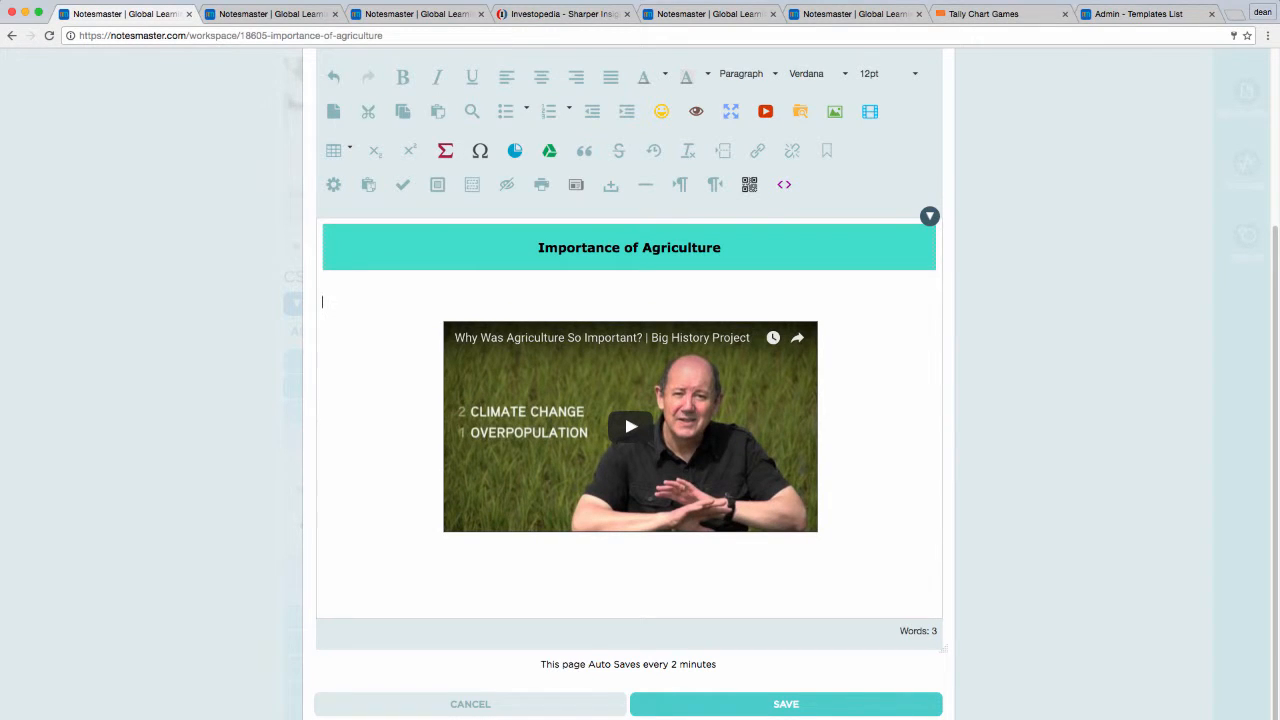
type("Let us explore the importance ")
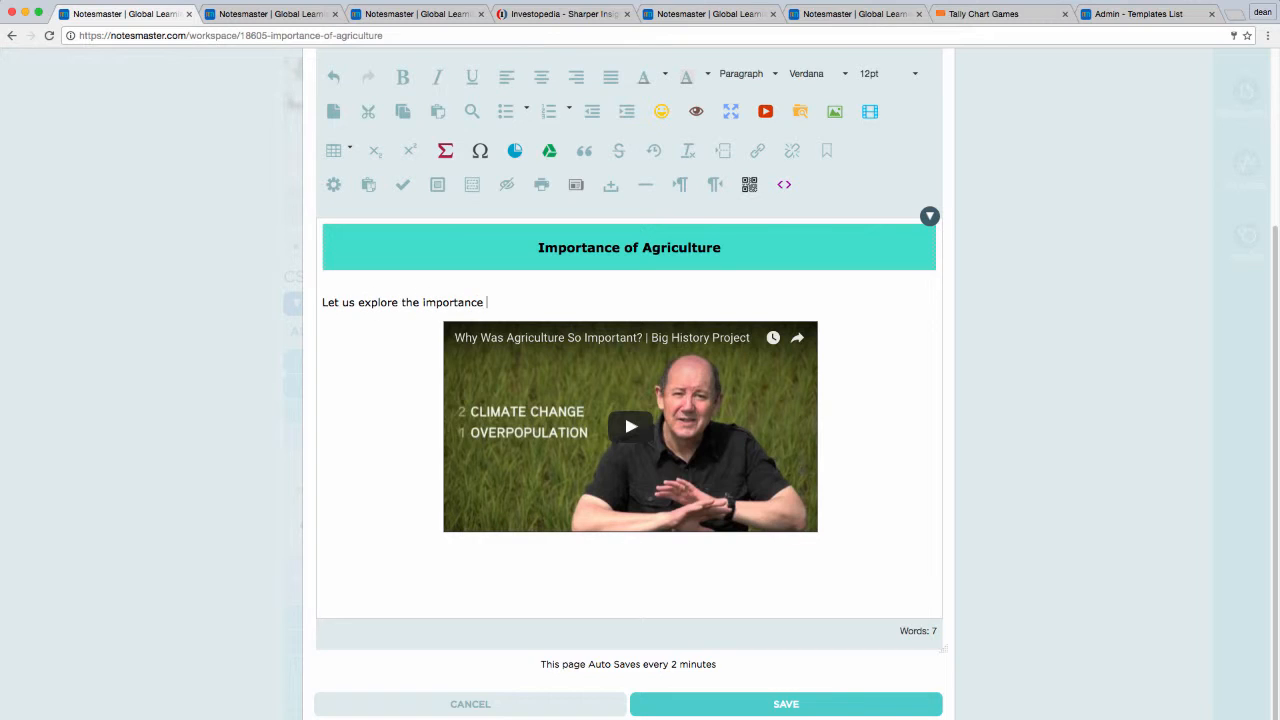
type("by first defining.....")
key("Return")
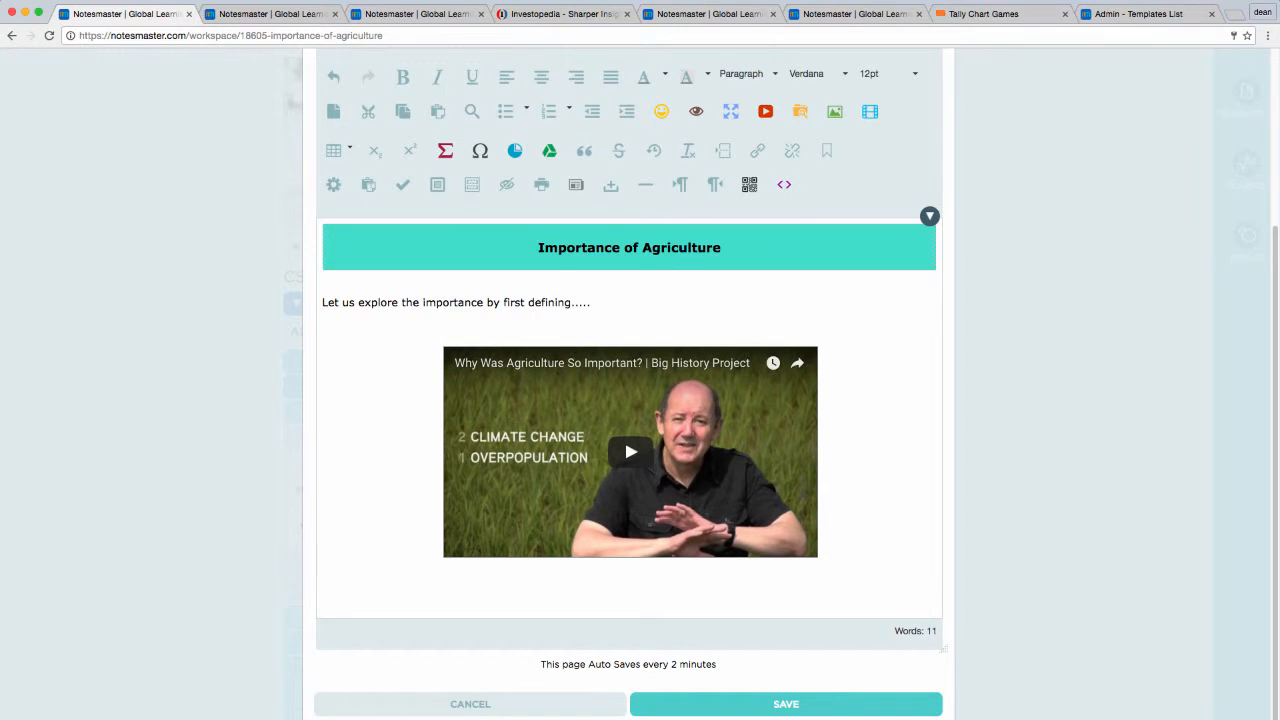
left_click(650, 195)
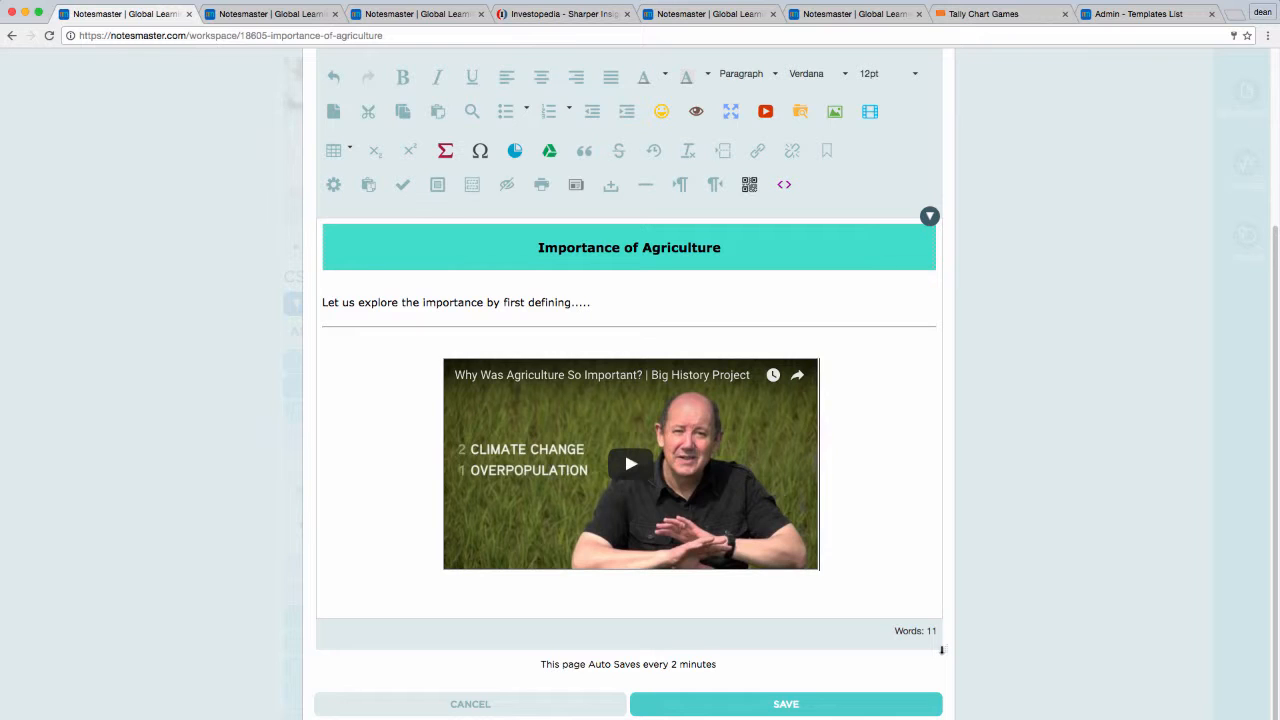
Step: Enlarge the editing area downward to make more room below the video
left_click_drag(941, 650, 945, 716)
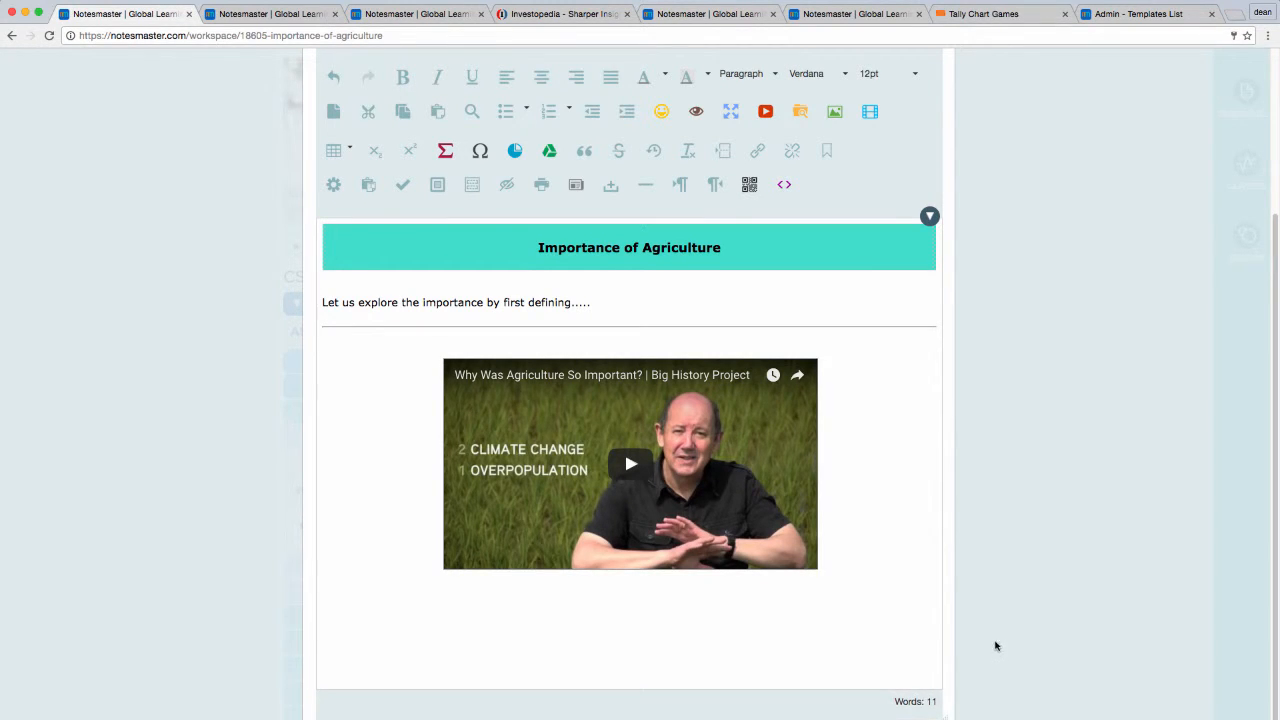
scroll(981, 634, "down", 2)
left_click_drag(941, 648, 943, 674)
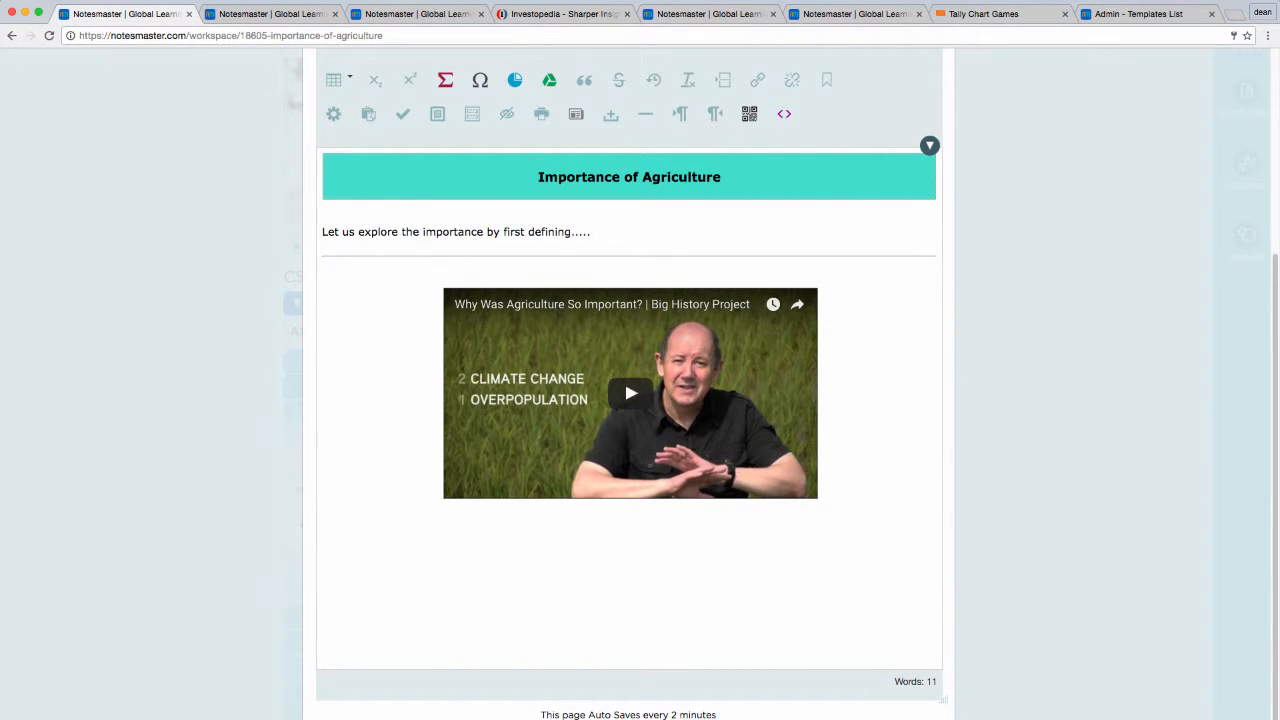
Step: Add the line "Now let us take a look at this video:" between the horizontal line and the video
left_click(509, 270)
key("Return")
type("Now letus")
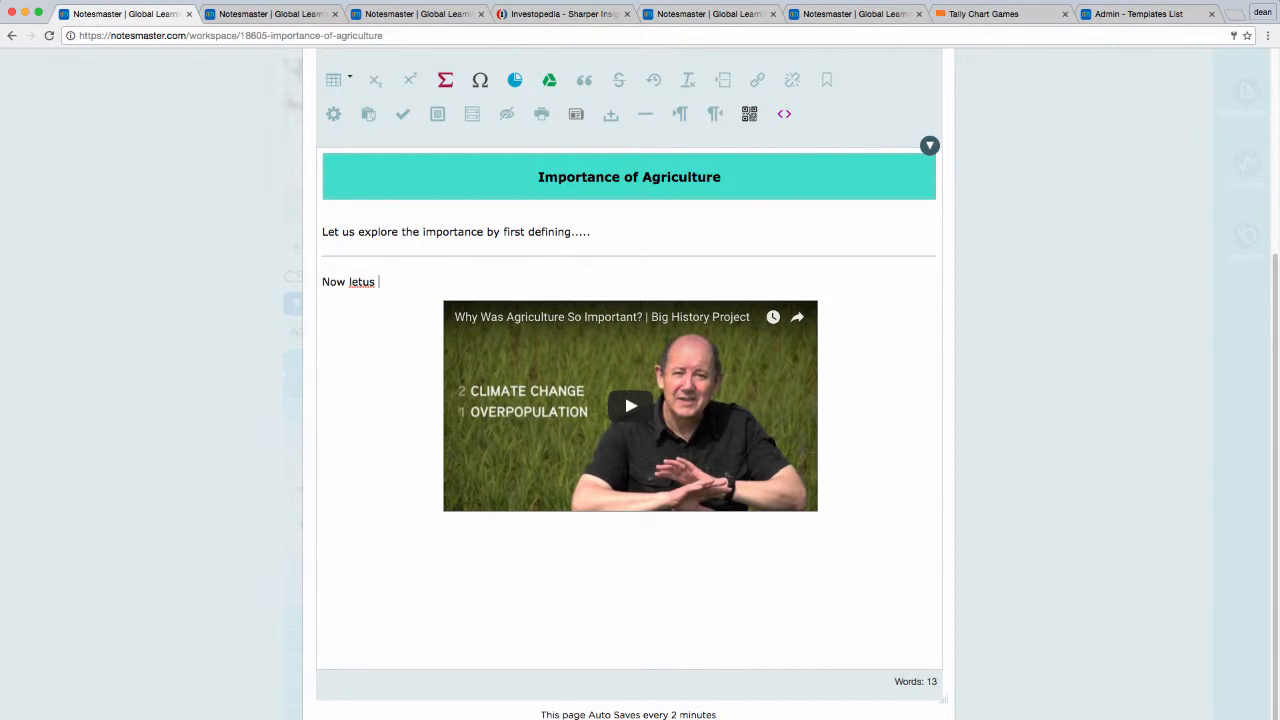
key("BackSpace")
key("BackSpace")
key("BackSpace")
type("us take a look at this video:")
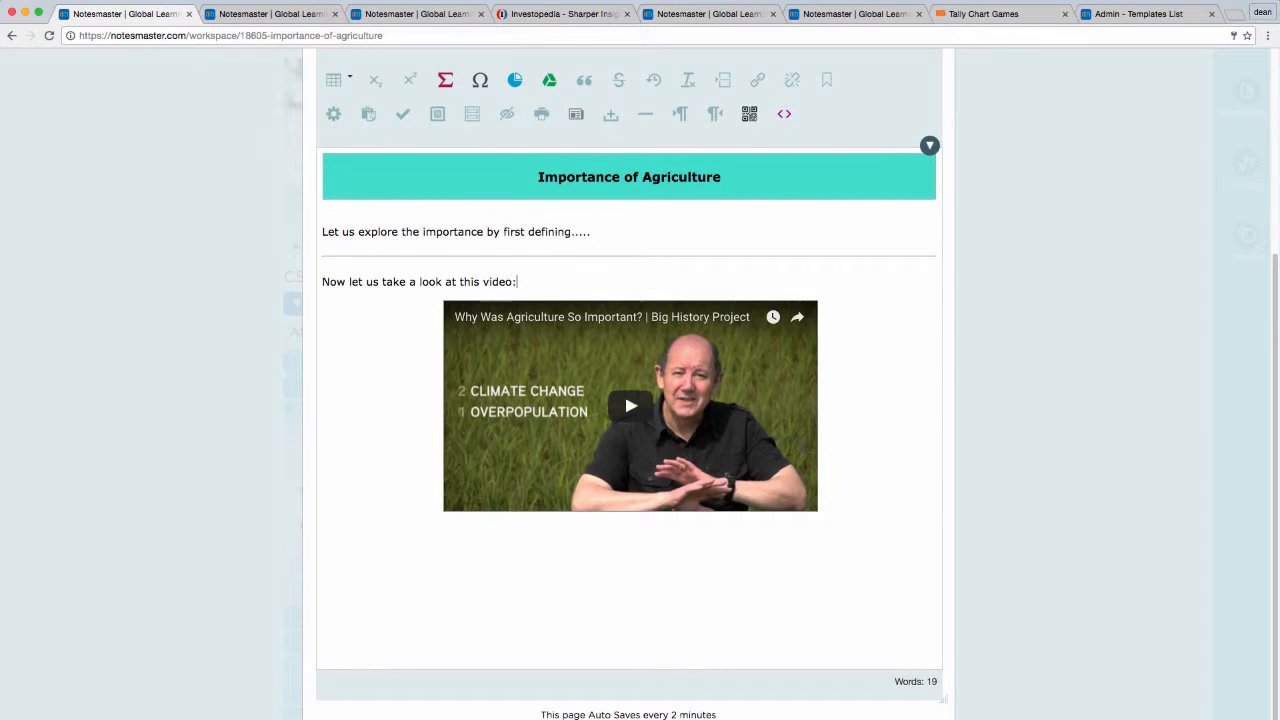
type(".......")
Step: Extend the line introducing the video with "......." and add a blank line to the resource text
key("Return")
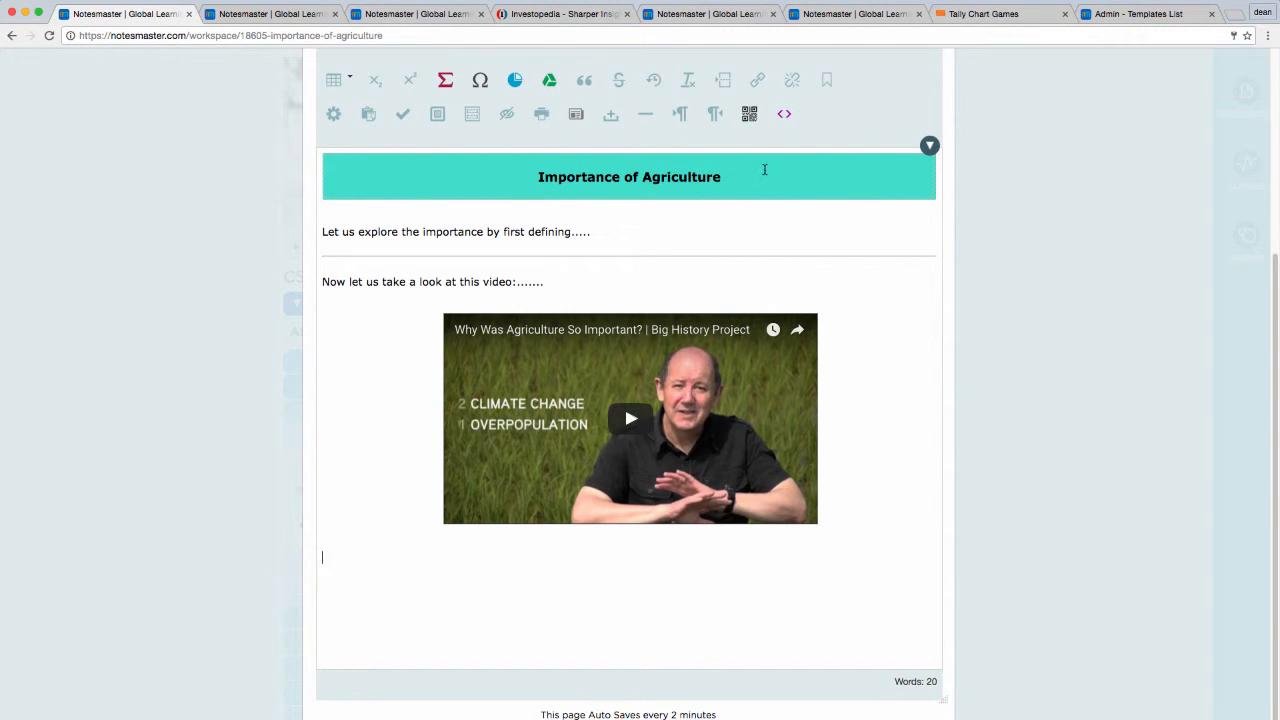
Step: Save the "Importance of Agriculture" resource and close it, going back to the workspace assignments list
scroll(430, 163, "up", 2)
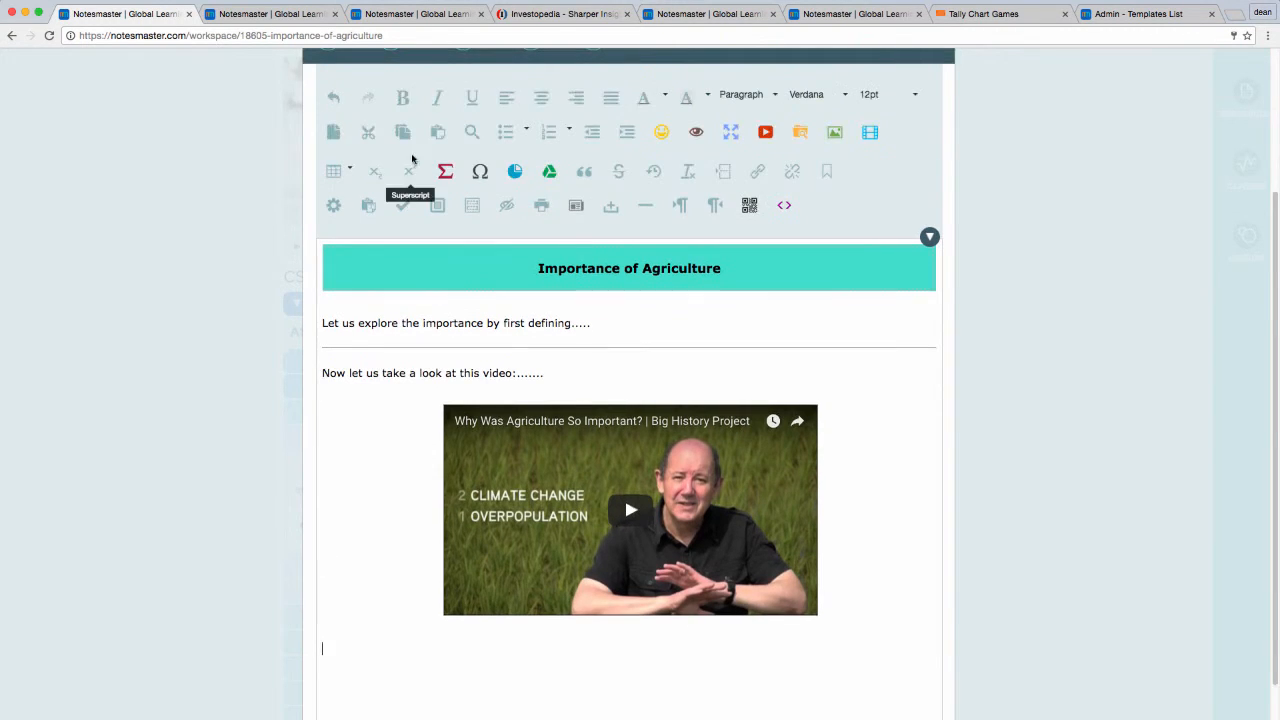
scroll(360, 125, "up", 3)
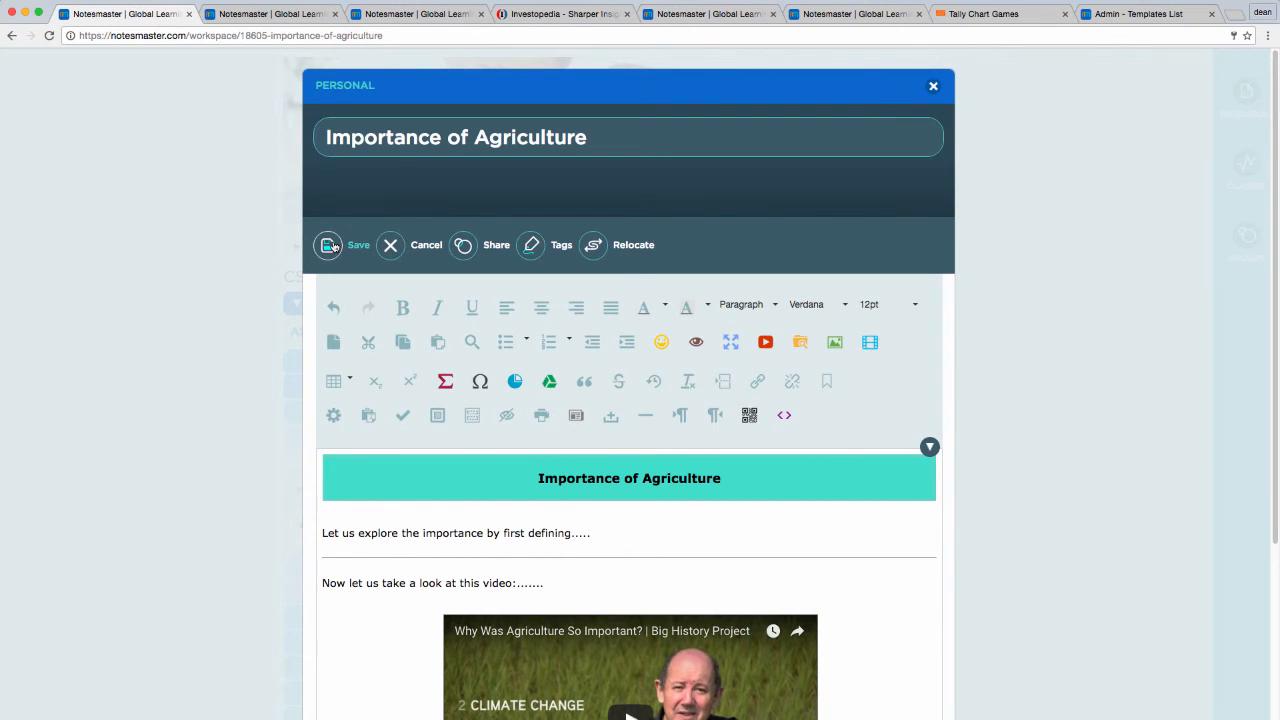
left_click(928, 90)
left_click(600, 200)
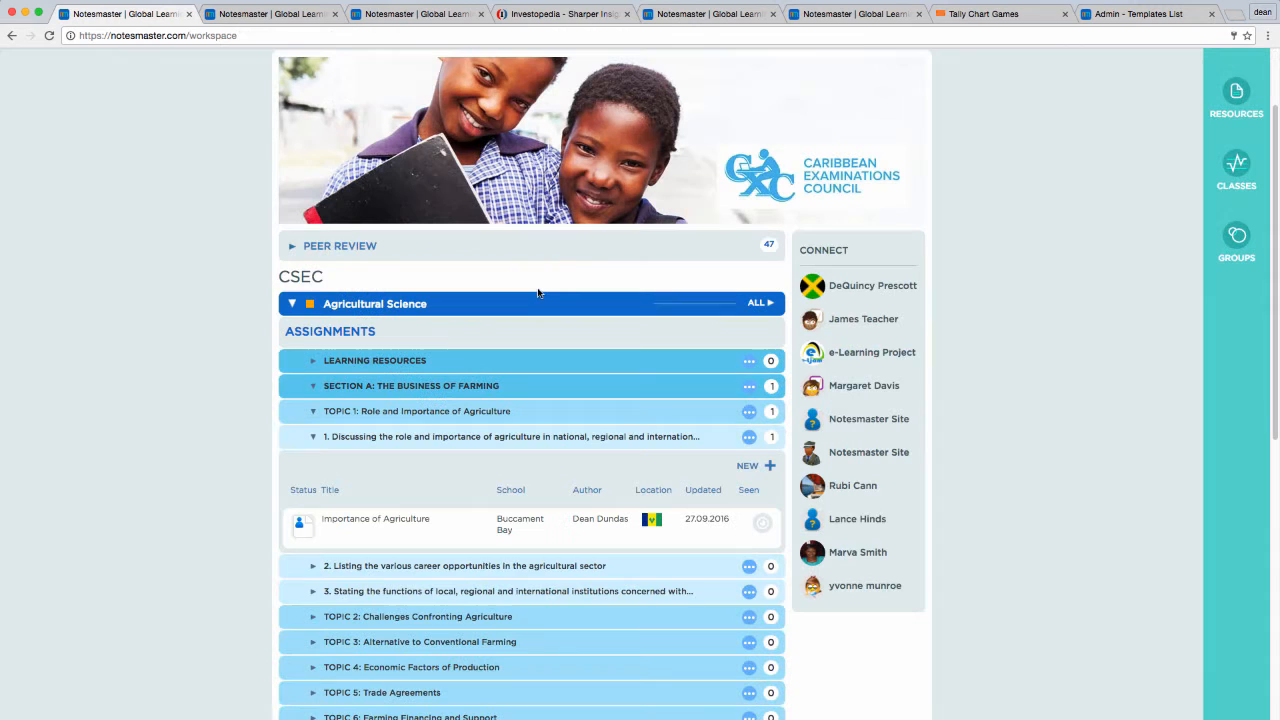
Step: Open the saved "Importance of Agriculture" resource from the assignments list and review its heading, text, video and comments area
left_click(448, 539)
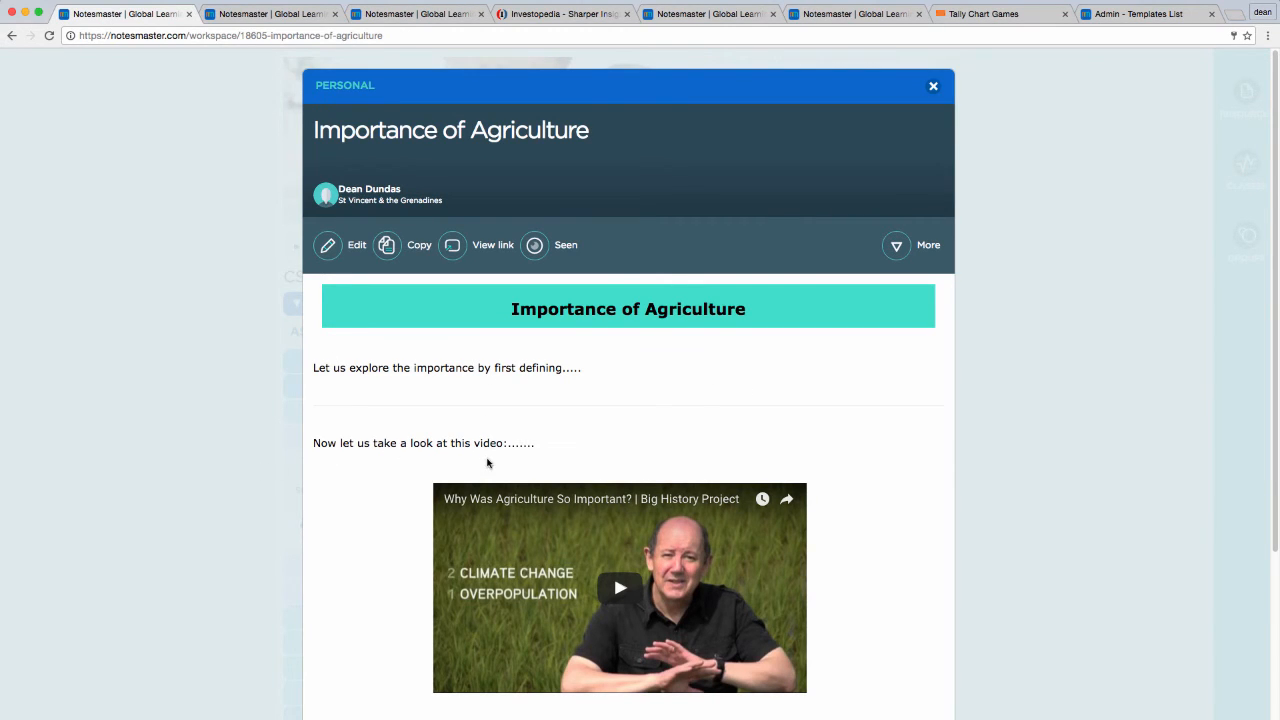
scroll(520, 450, "down", 3)
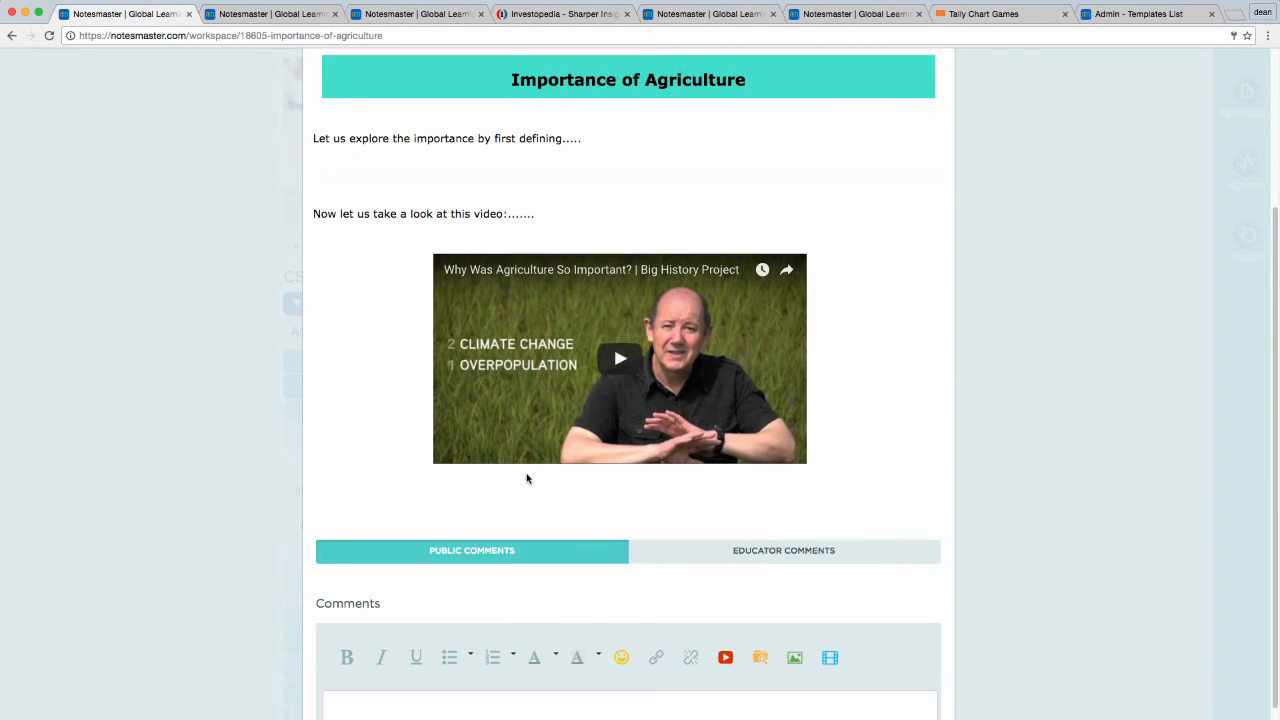
scroll(526, 478, "up", 1)
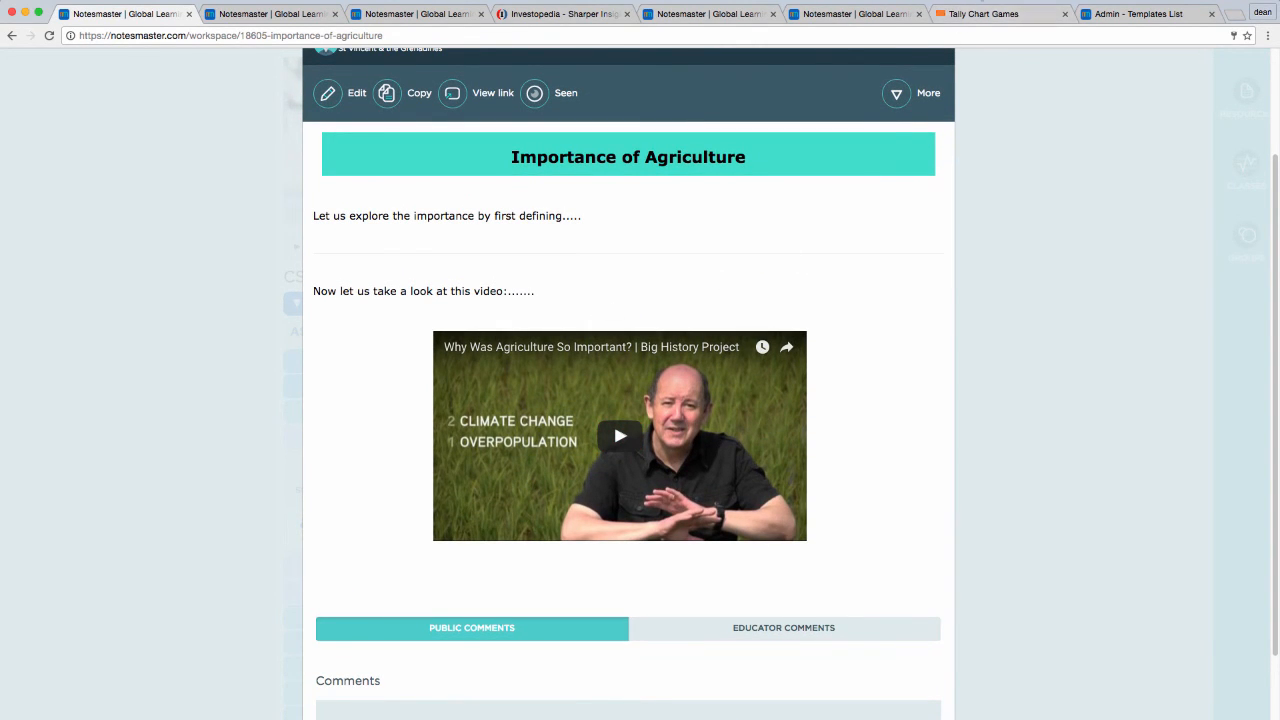
left_click(976, 1)
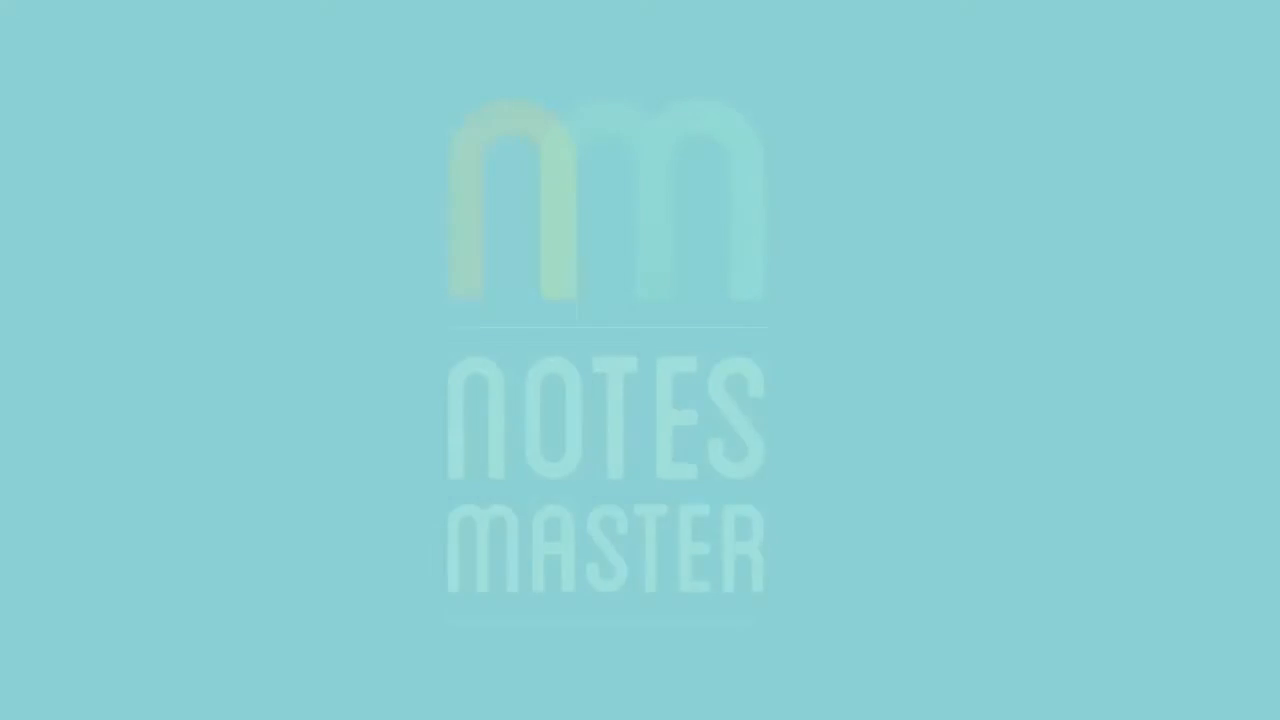